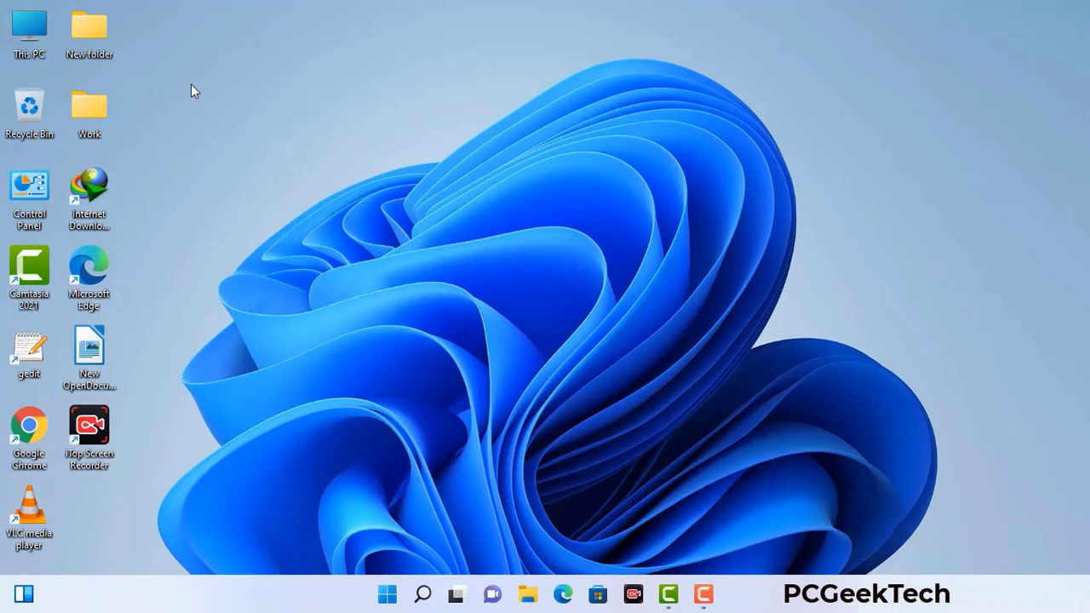
Step: Launch System Configuration by running msconfig from the Run box
key("super+r")
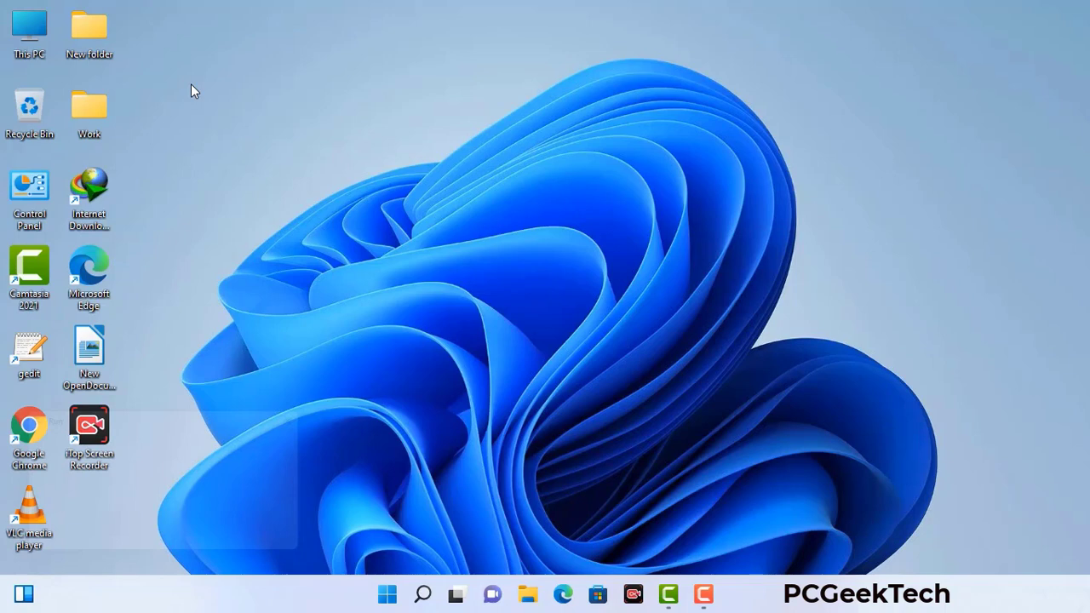
left_click_drag(187, 415, 479, 136)
left_click(432, 213)
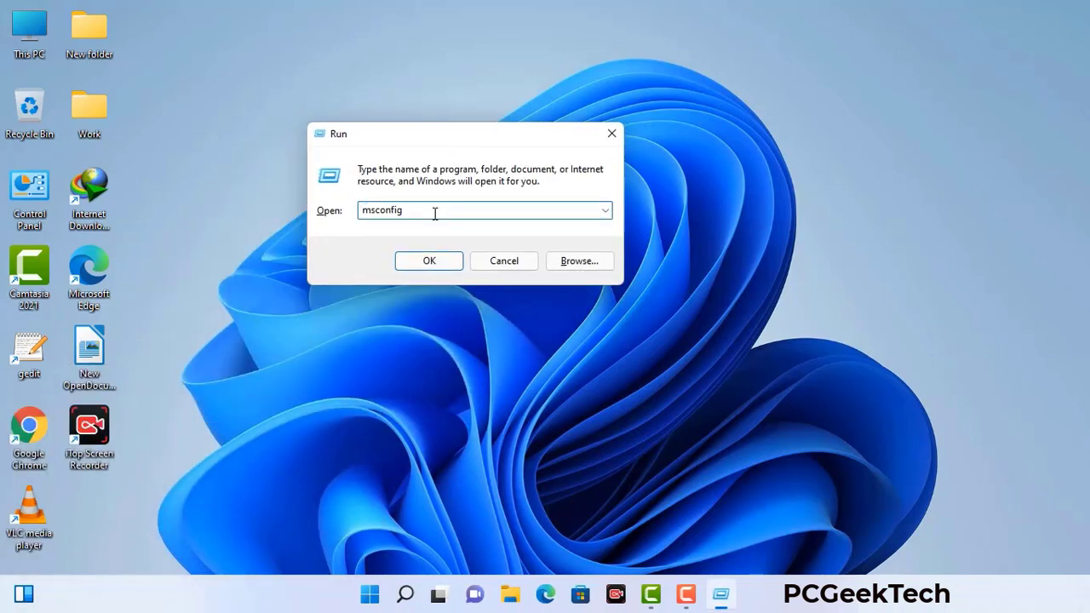
left_click(429, 260)
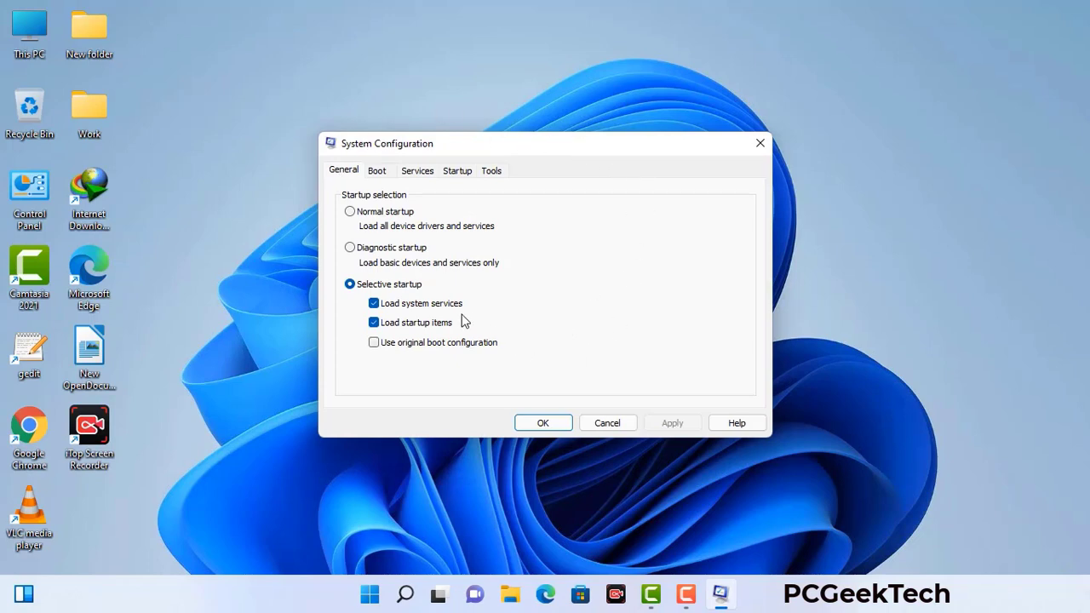
Step: Enable Safe boot with the Network option on the Boot tab, then apply and confirm
left_click(378, 173)
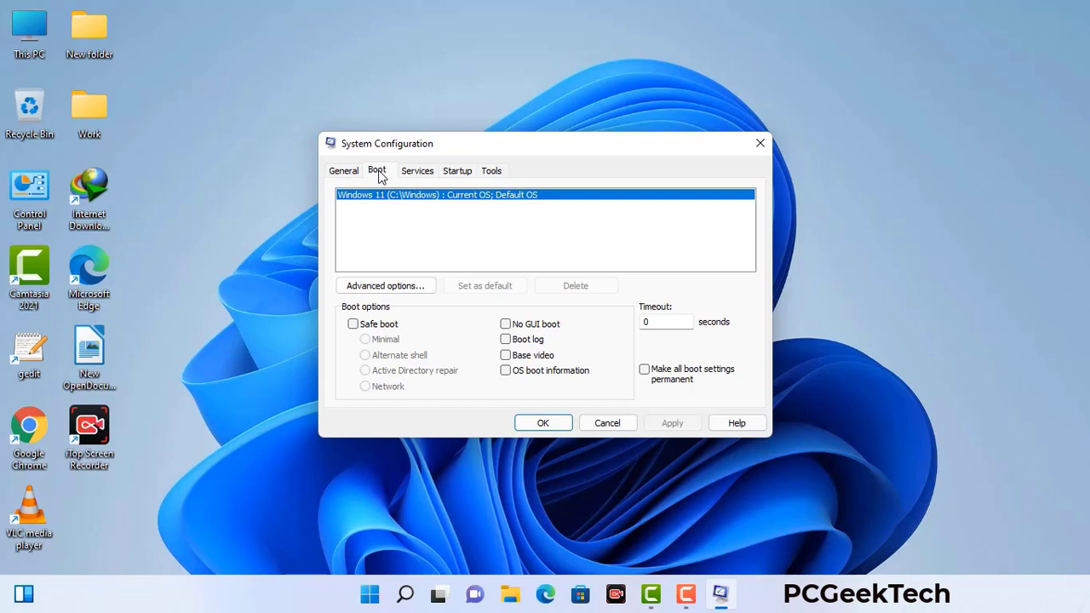
left_click(353, 325)
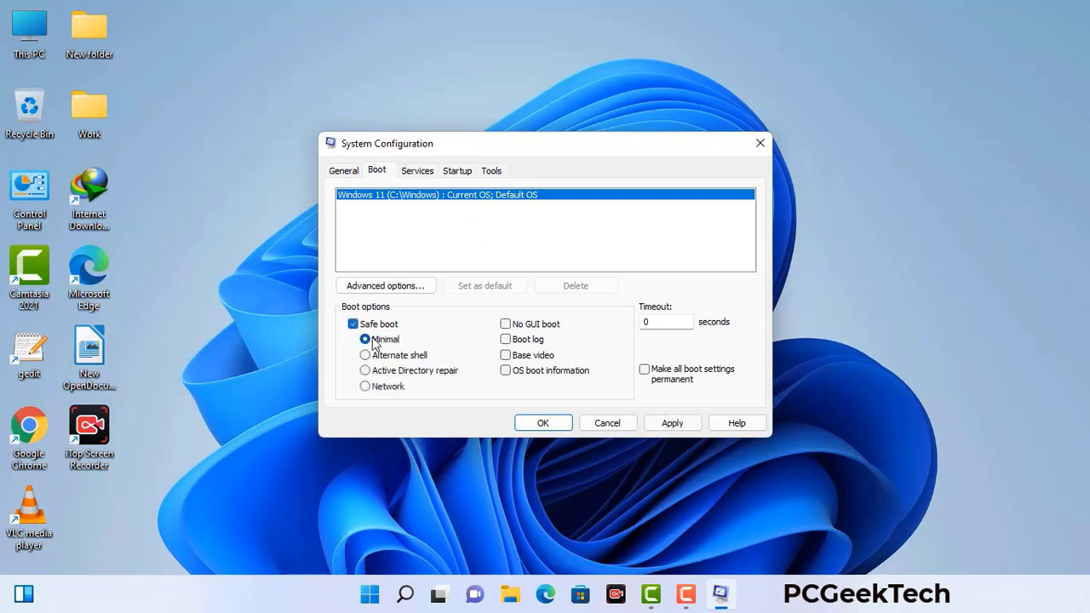
left_click(388, 388)
left_click(672, 423)
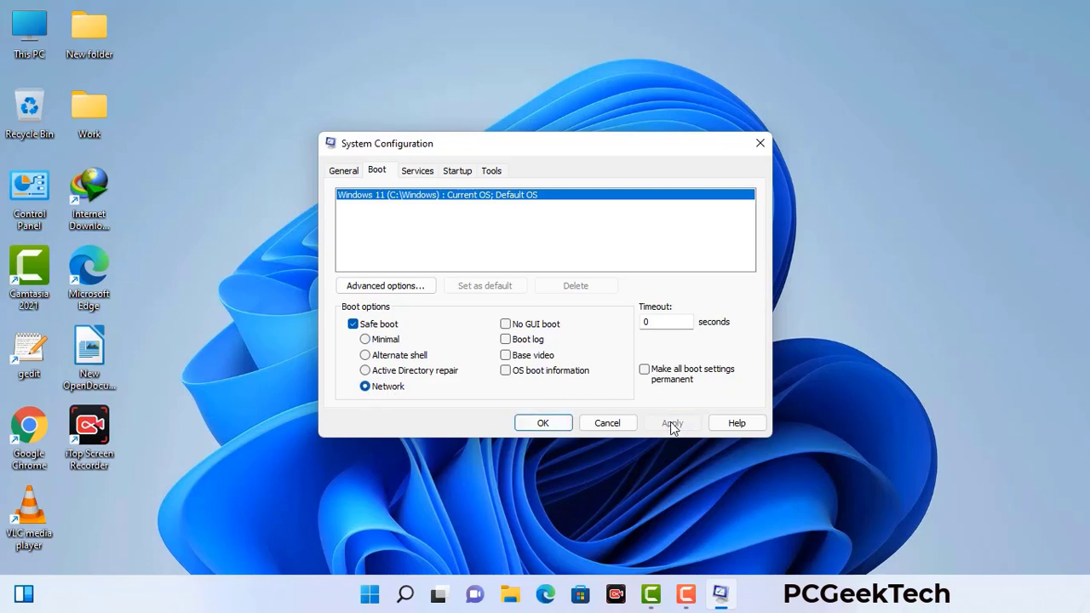
left_click(542, 424)
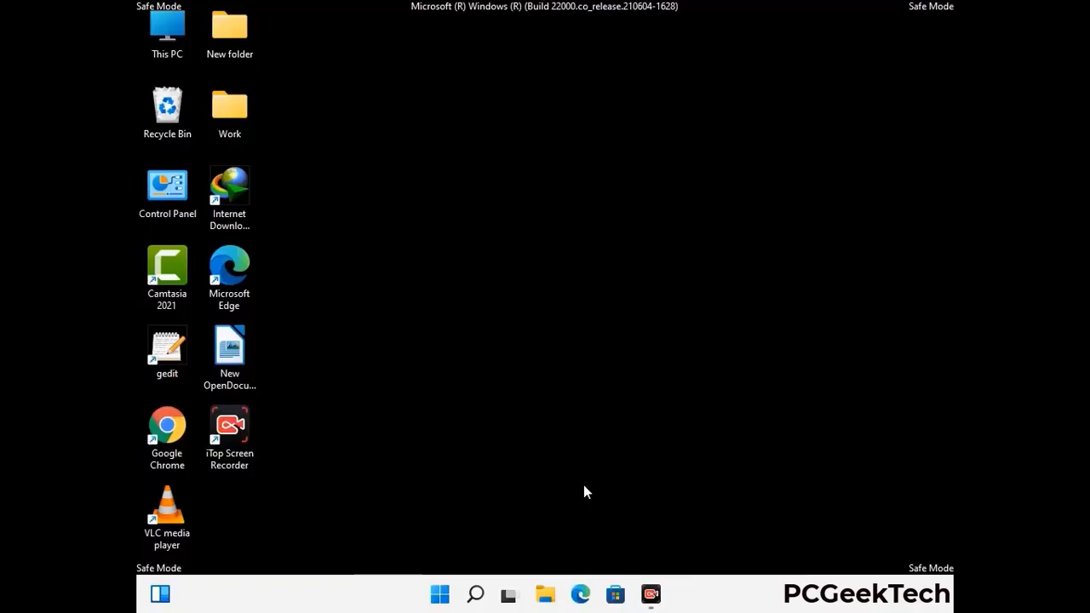
Step: Turn on 'Show hidden files, folders, and drives' in File Explorer Options, then close Control Panel
double_click(168, 202)
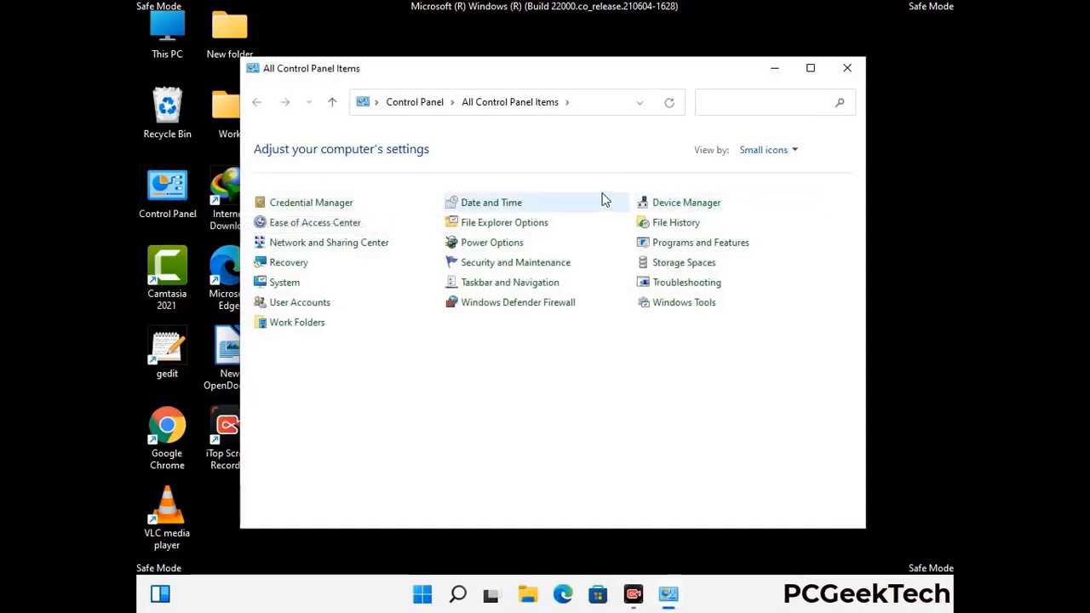
left_click(526, 227)
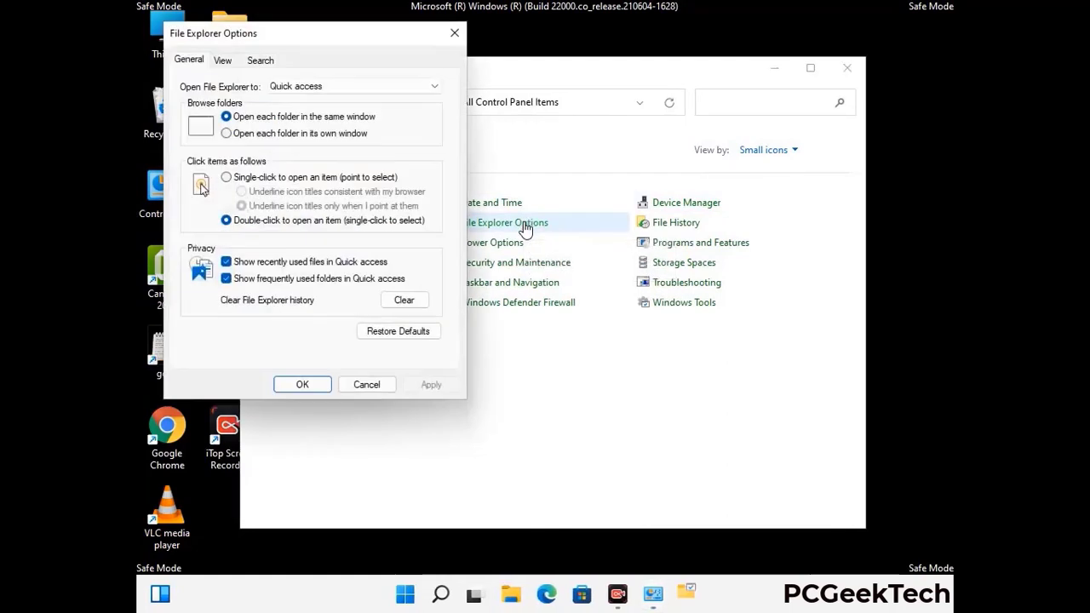
left_click(226, 62)
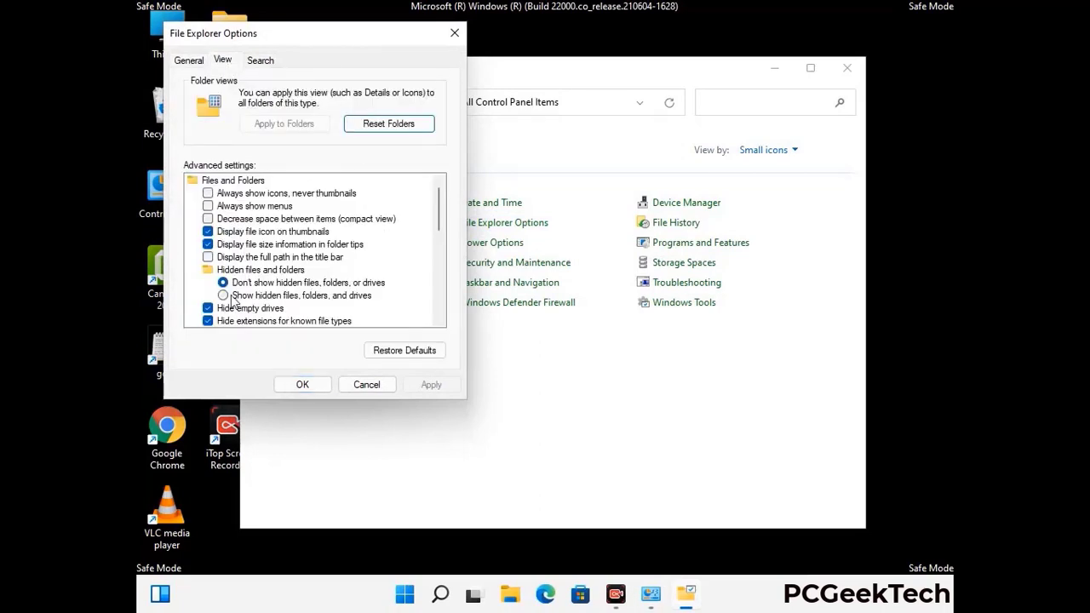
left_click(223, 297)
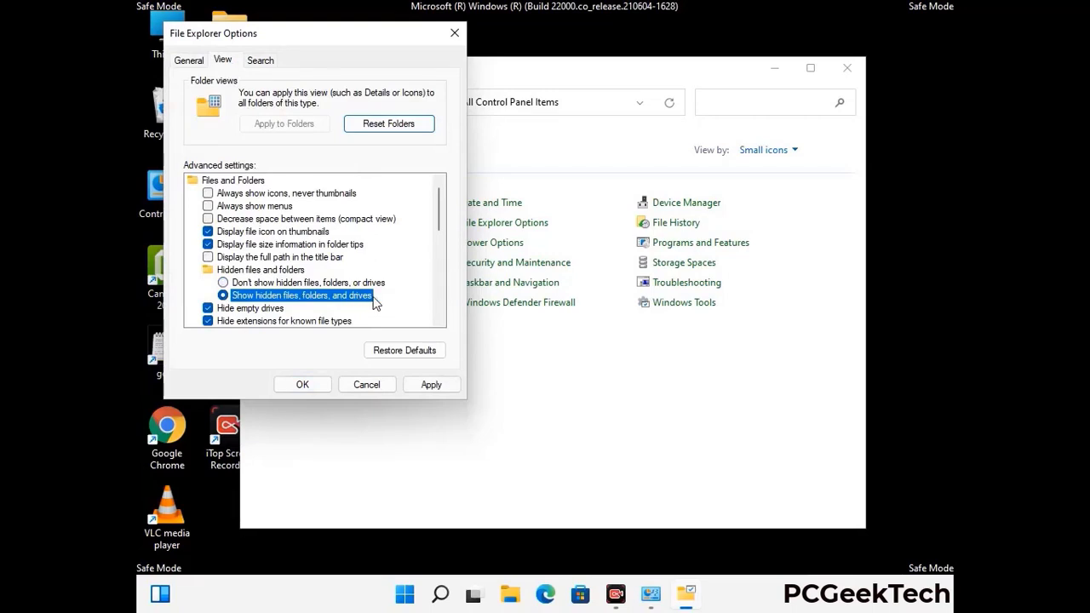
left_click(431, 385)
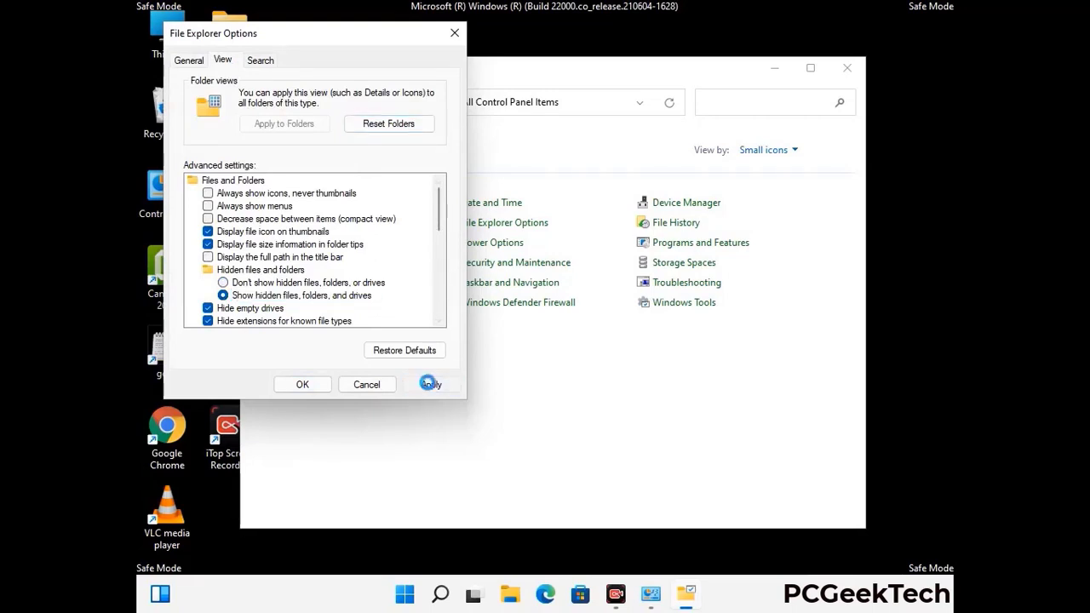
left_click(290, 386)
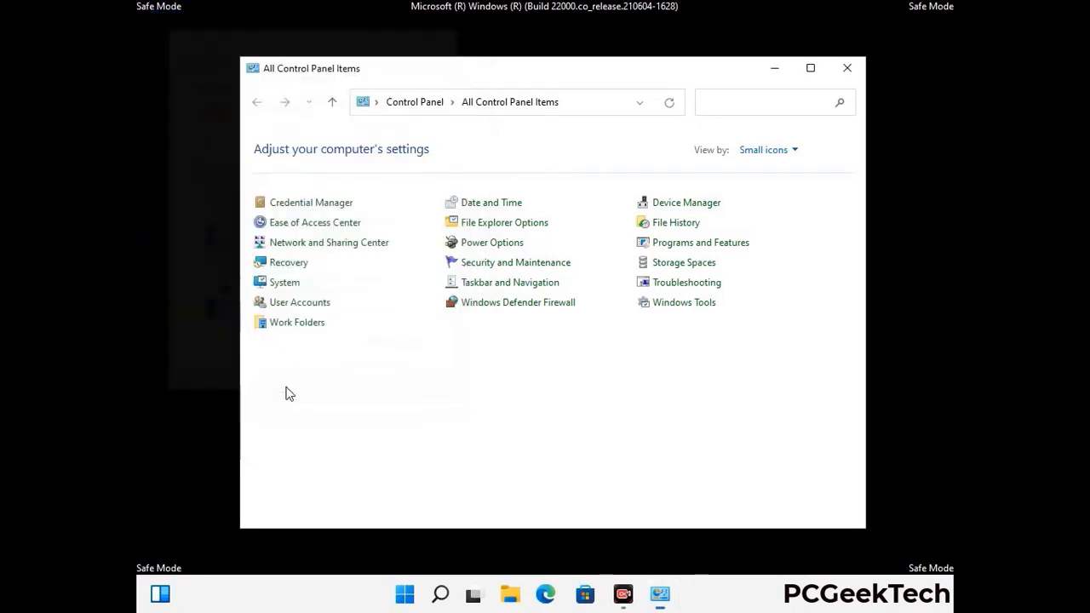
left_click(848, 68)
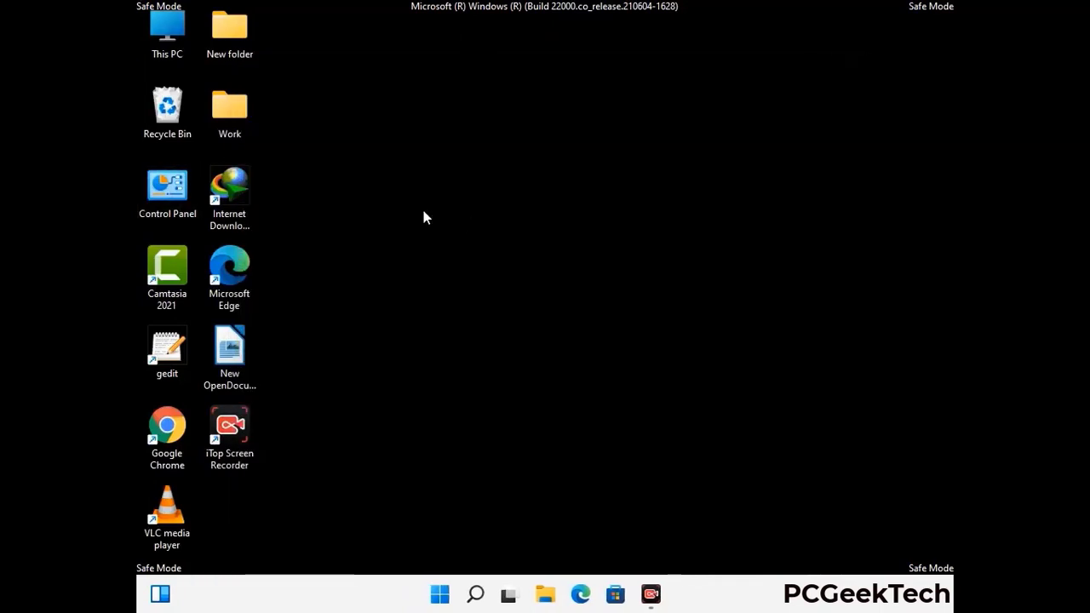
Step: Browse from This PC to C:\Windows\System32\drivers\etc
double_click(162, 53)
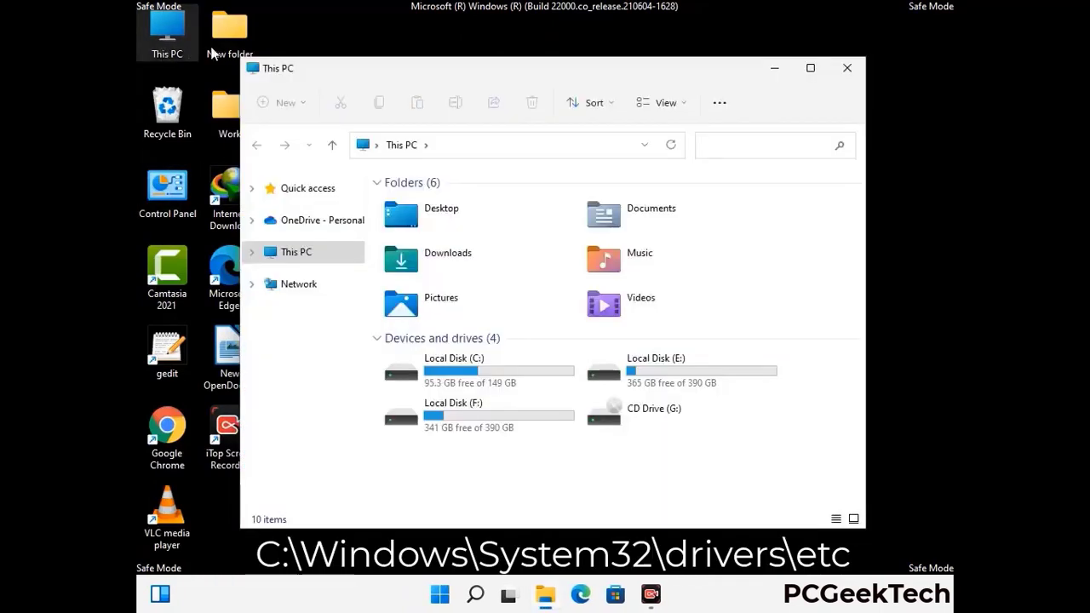
double_click(478, 374)
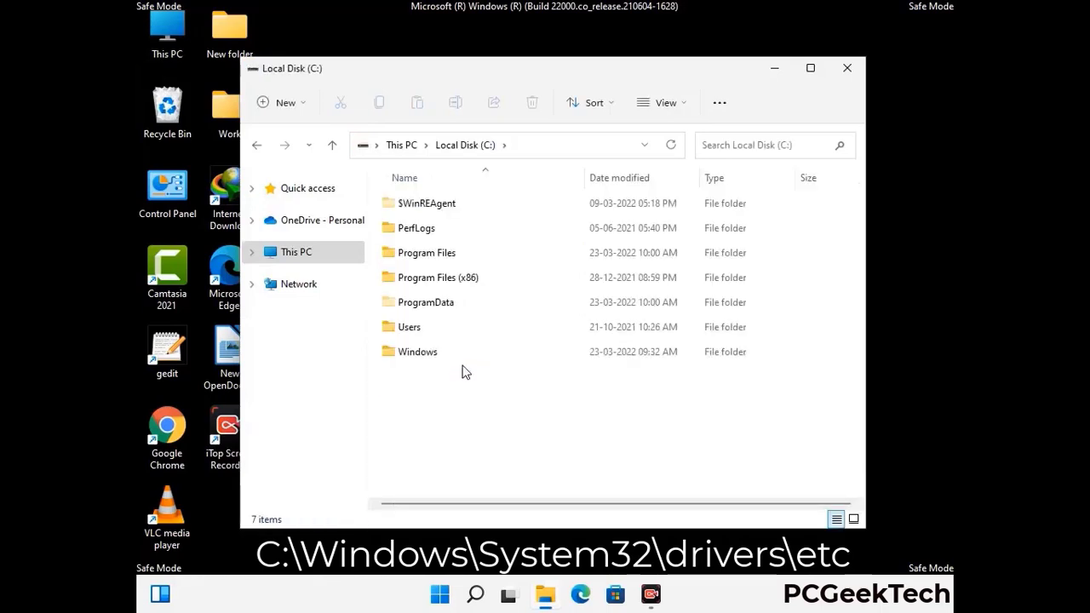
double_click(409, 353)
scroll(545, 365, "down", 5)
scroll(538, 368, "down", 11)
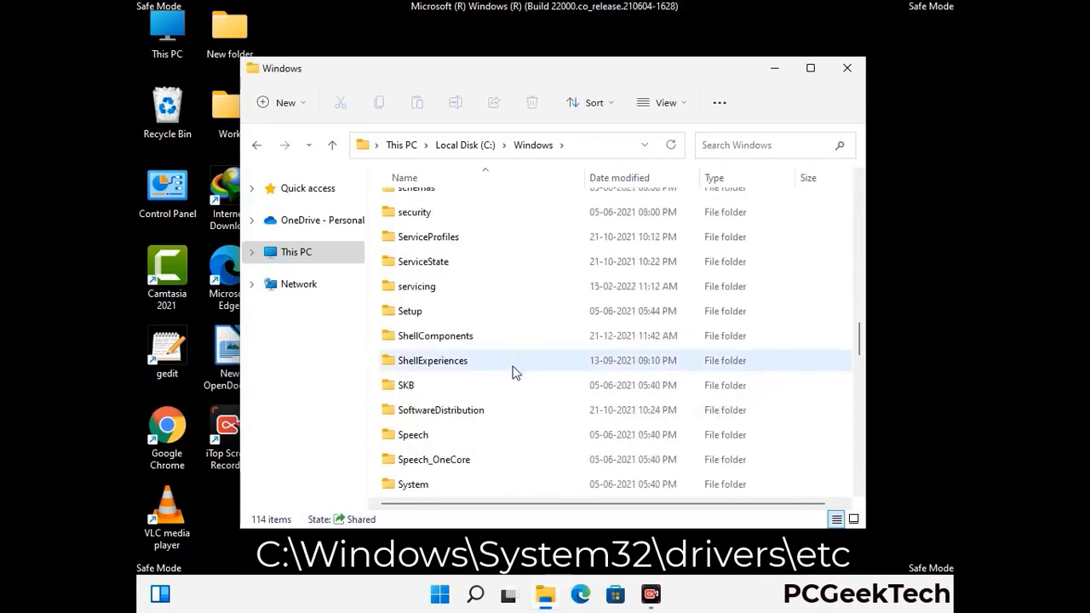
scroll(513, 372, "down", 2)
double_click(417, 362)
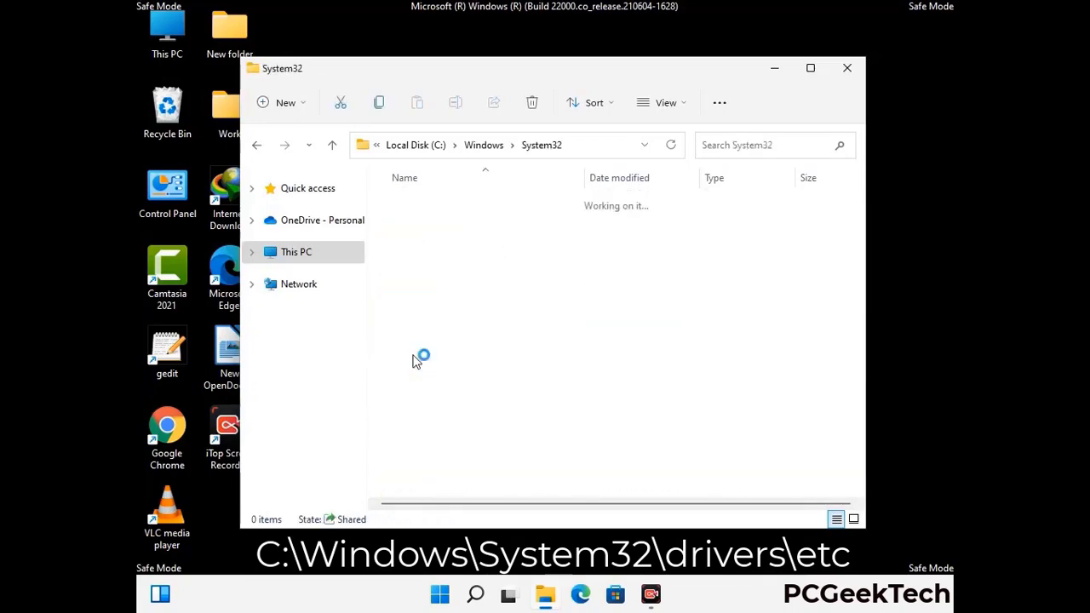
scroll(469, 367, "down", 5)
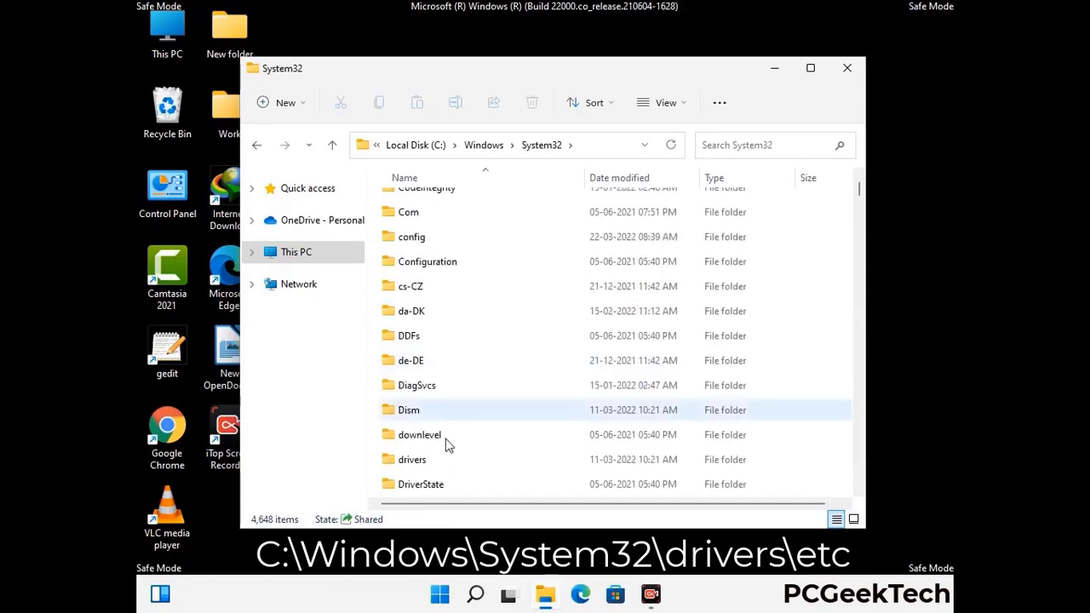
double_click(419, 461)
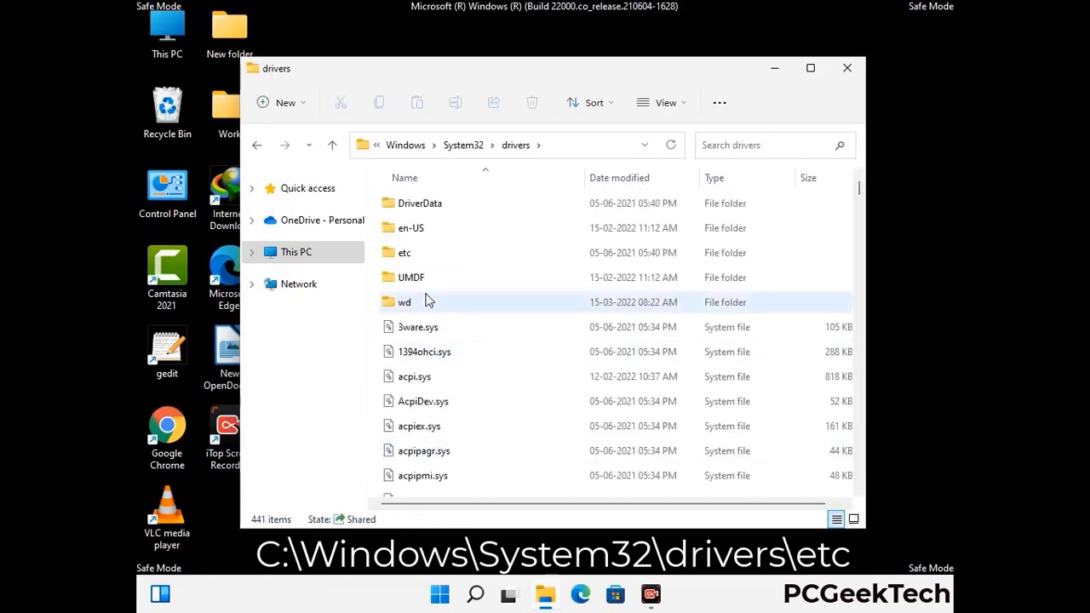
double_click(406, 254)
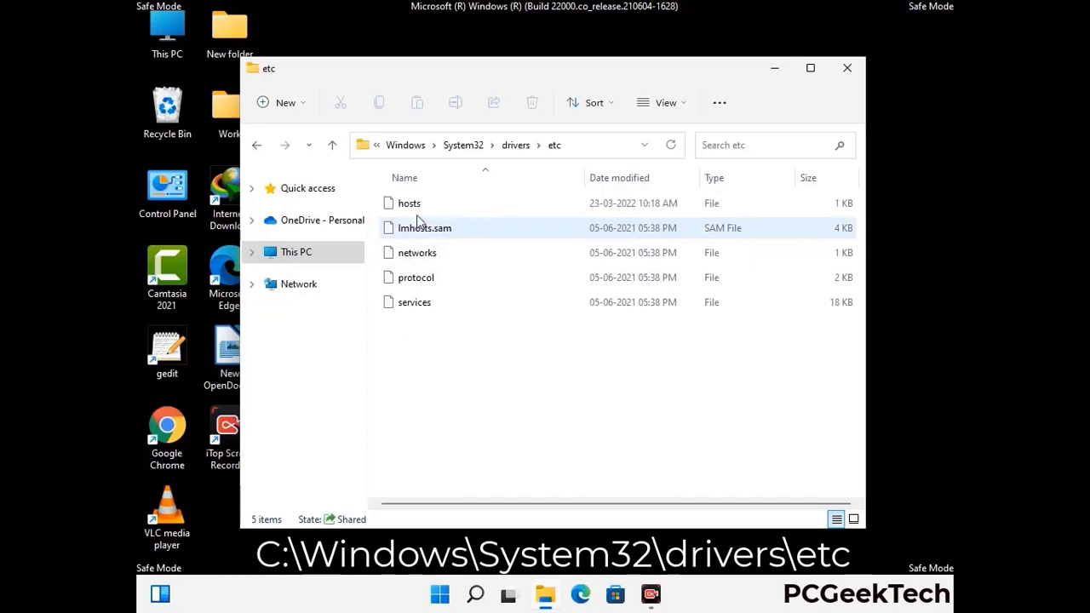
Step: Open the hosts file with Notepad
left_click(415, 207)
double_click(418, 215)
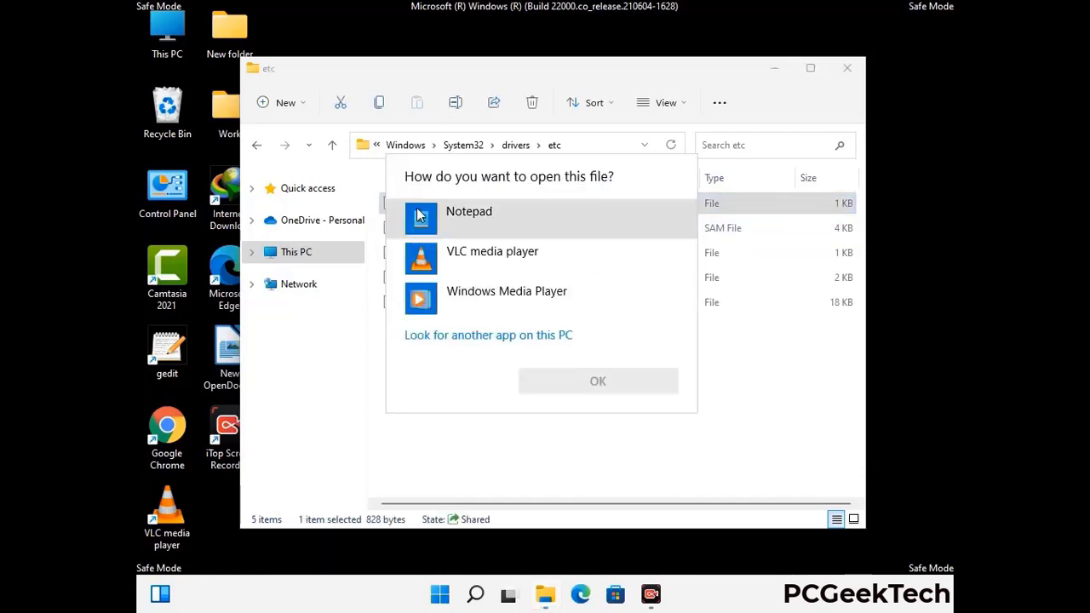
left_click(492, 217)
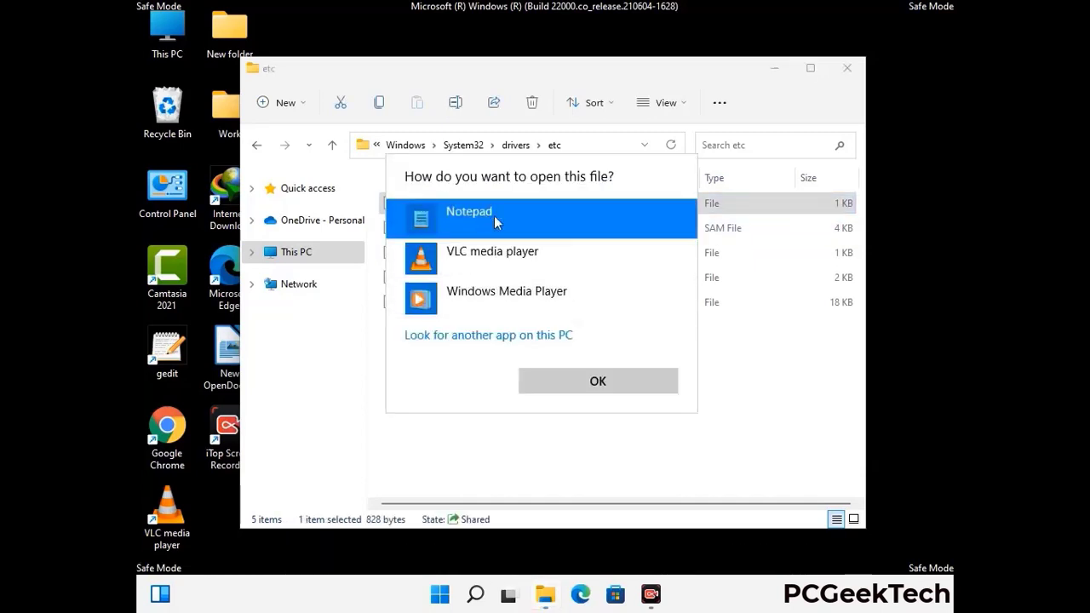
left_click(598, 382)
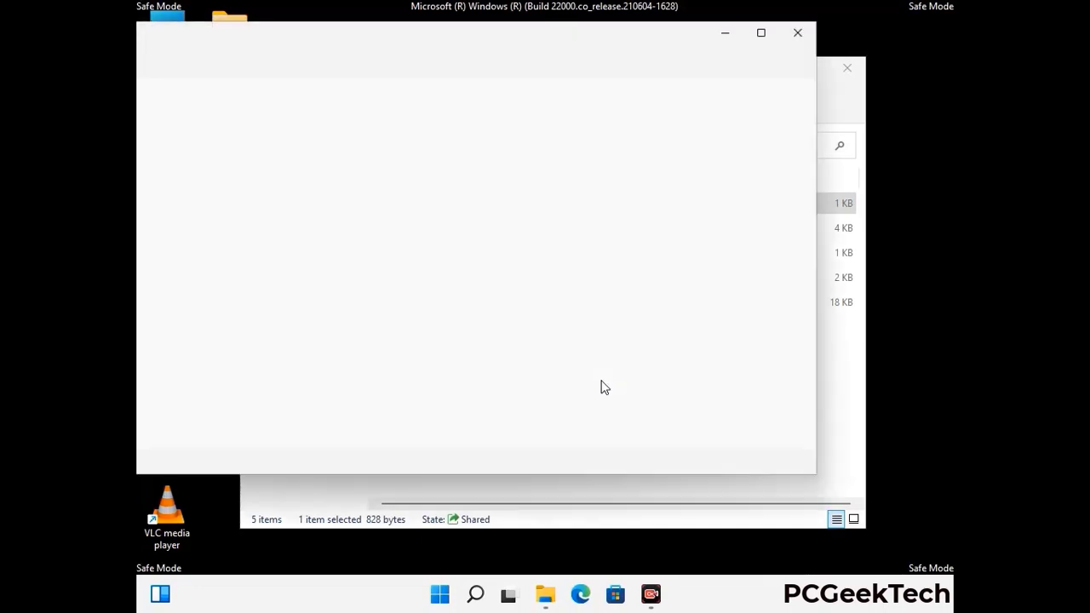
Step: Add a new line after the last localhost entry in hosts and save the file
left_click_drag(471, 49, 582, 56)
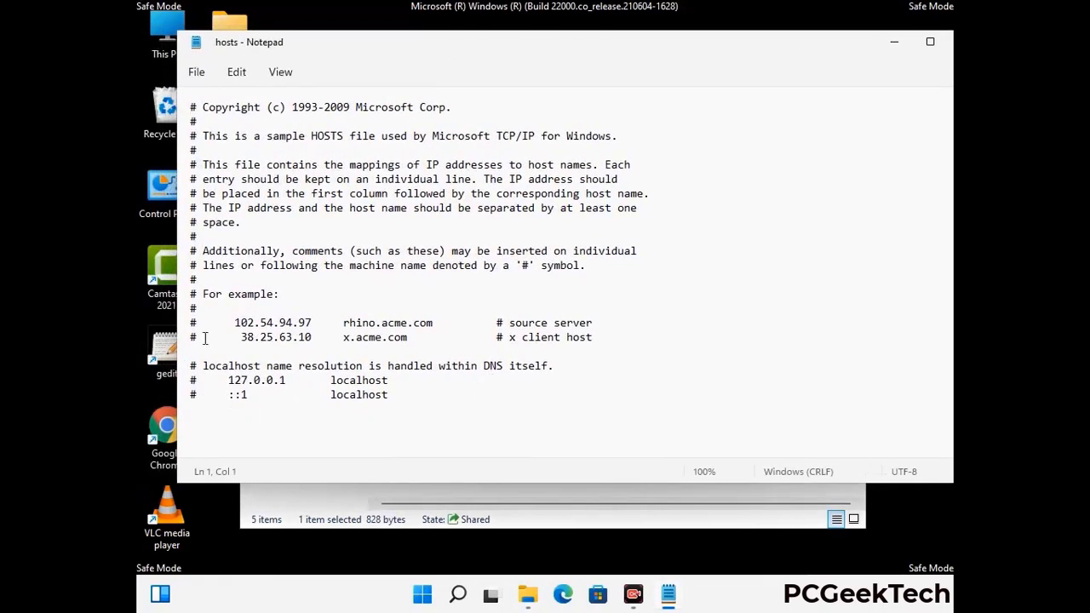
left_click(408, 399)
key("Return")
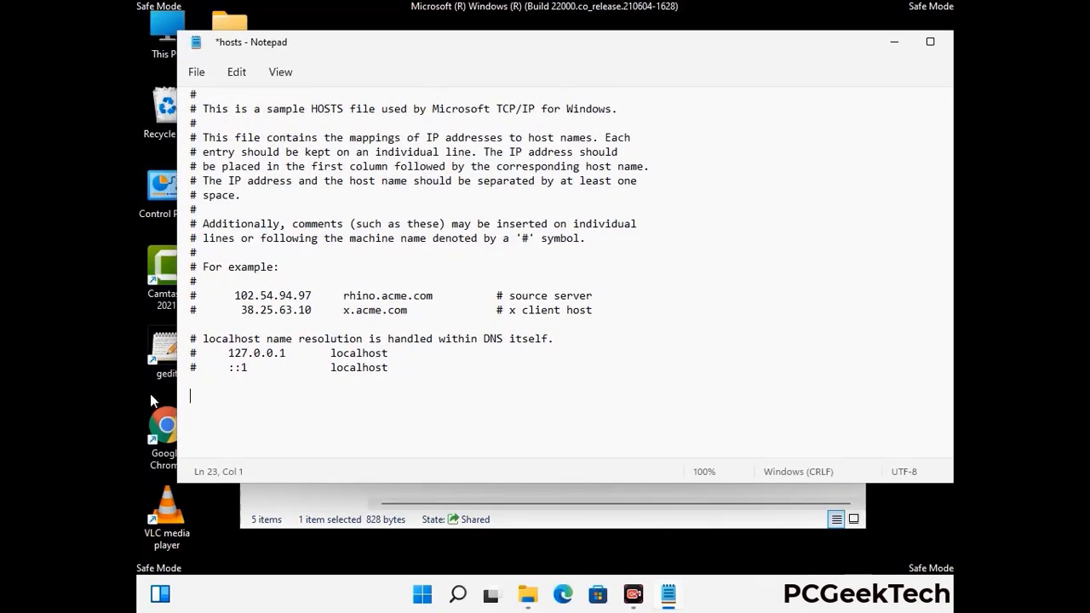
left_click(196, 72)
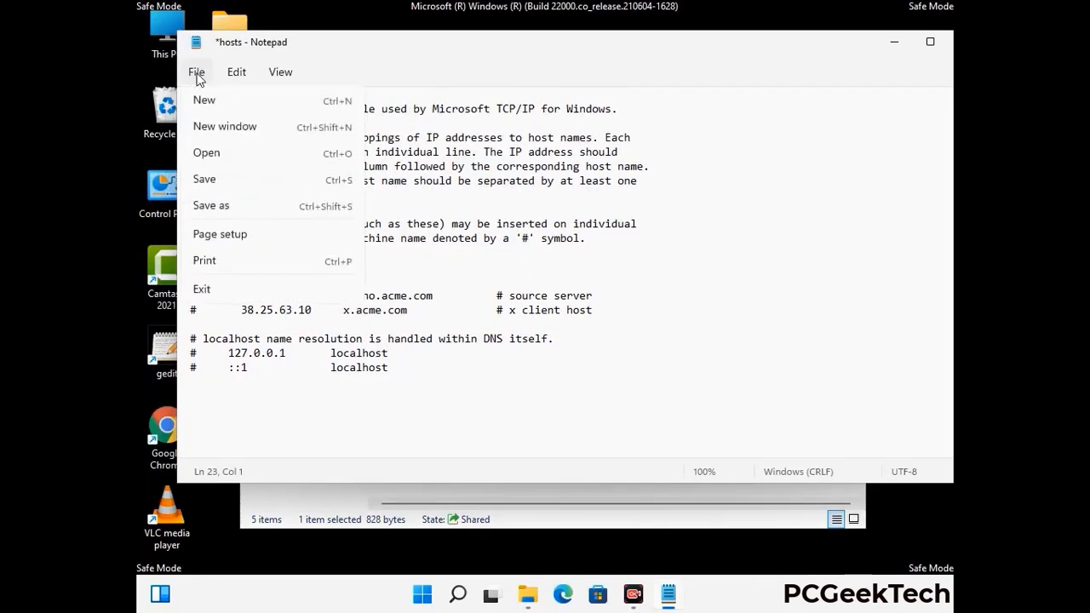
left_click(204, 181)
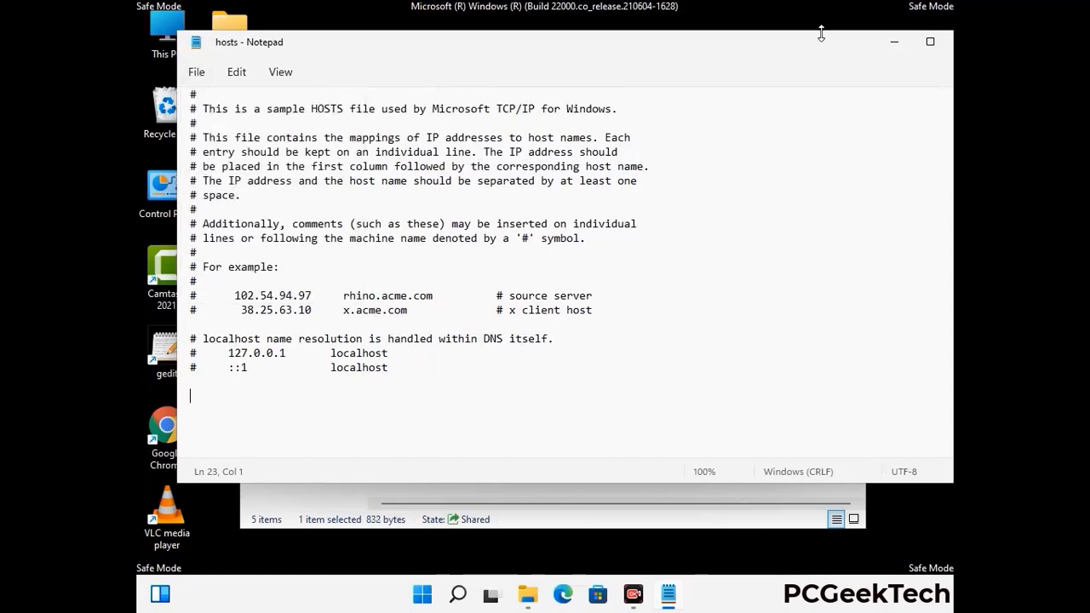
Step: Close Notepad and the etc folder window
left_click_drag(823, 50, 677, 51)
left_click(840, 43)
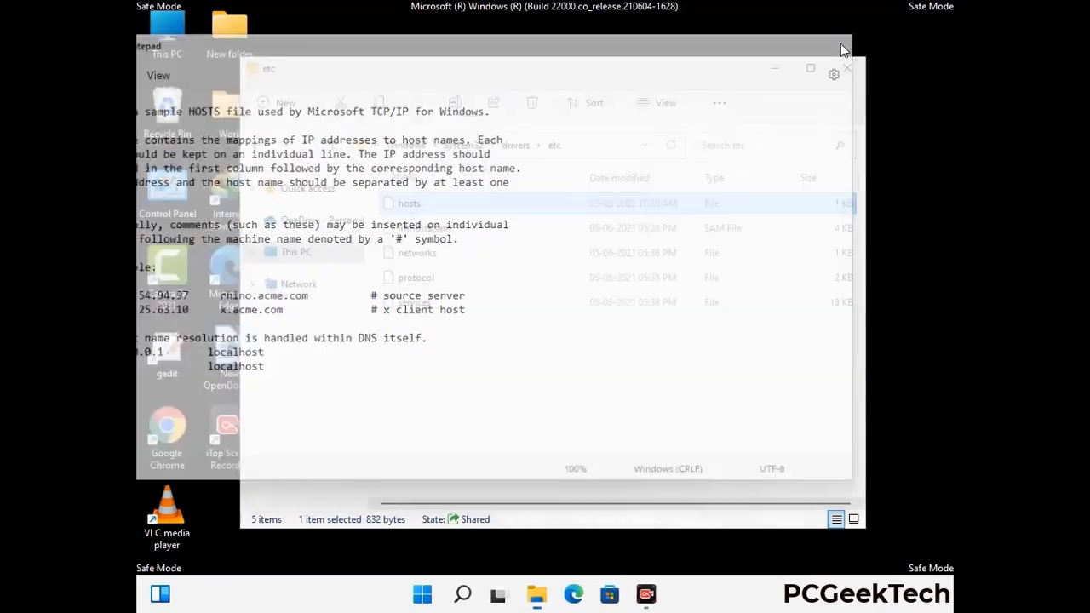
left_click(849, 61)
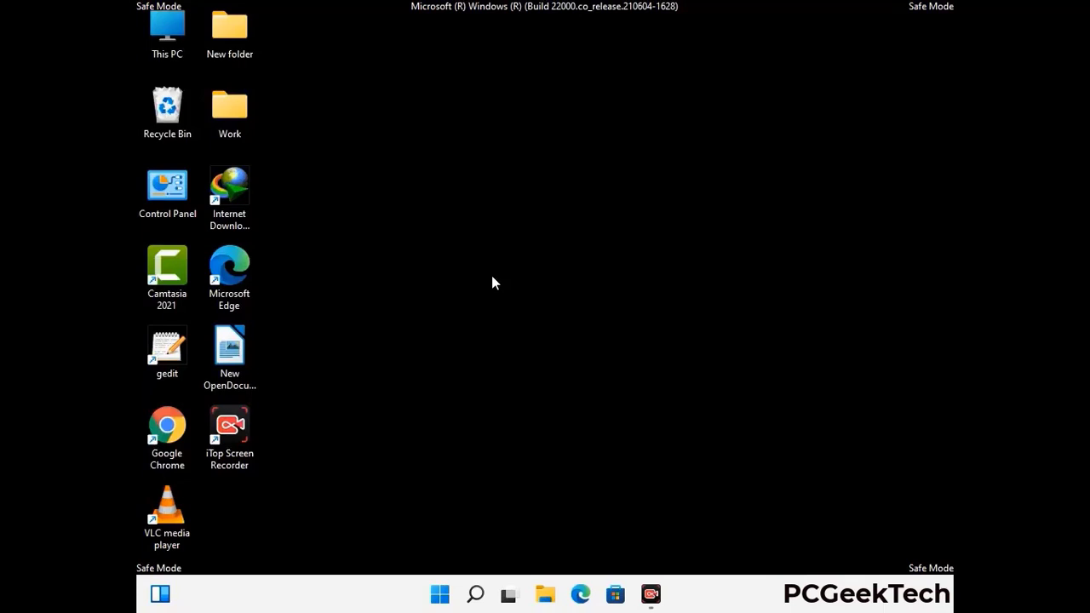
Step: Open the Roaming AppData folder by running %appdata%
key("super+r")
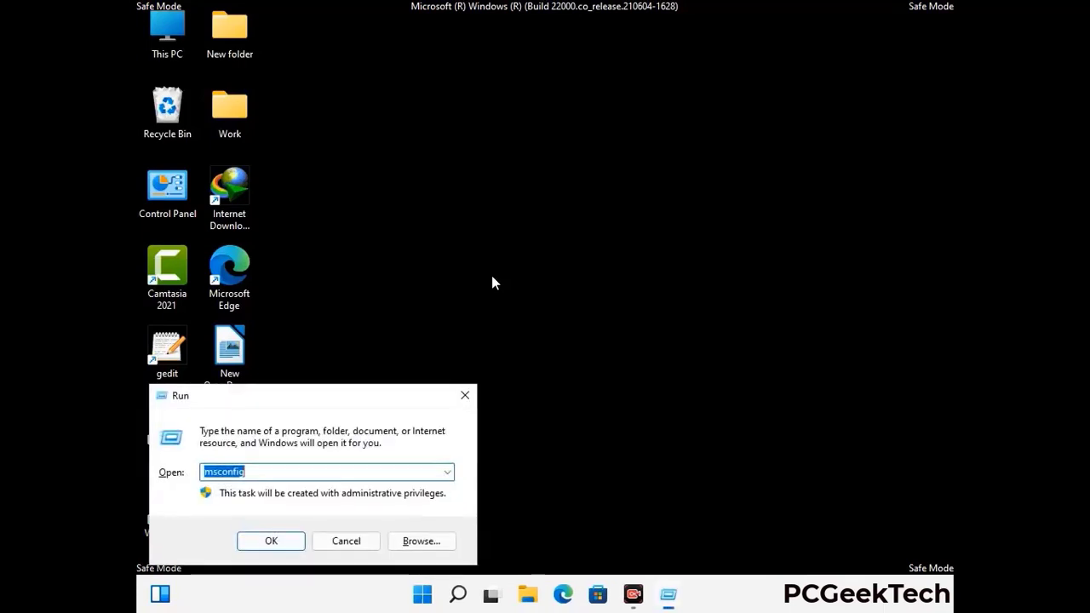
left_click_drag(313, 393, 507, 169)
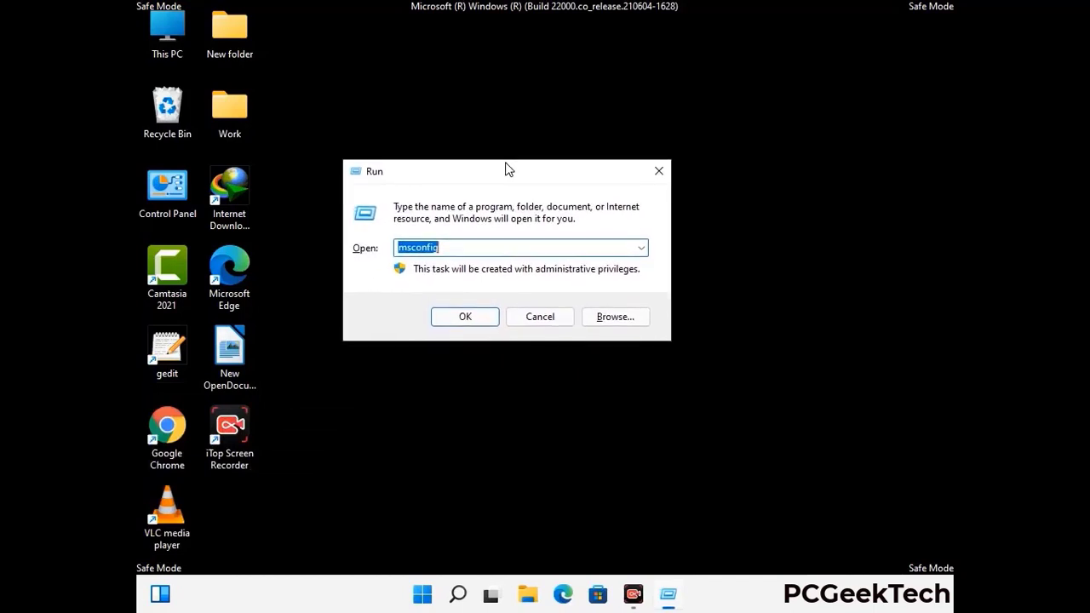
type("%")
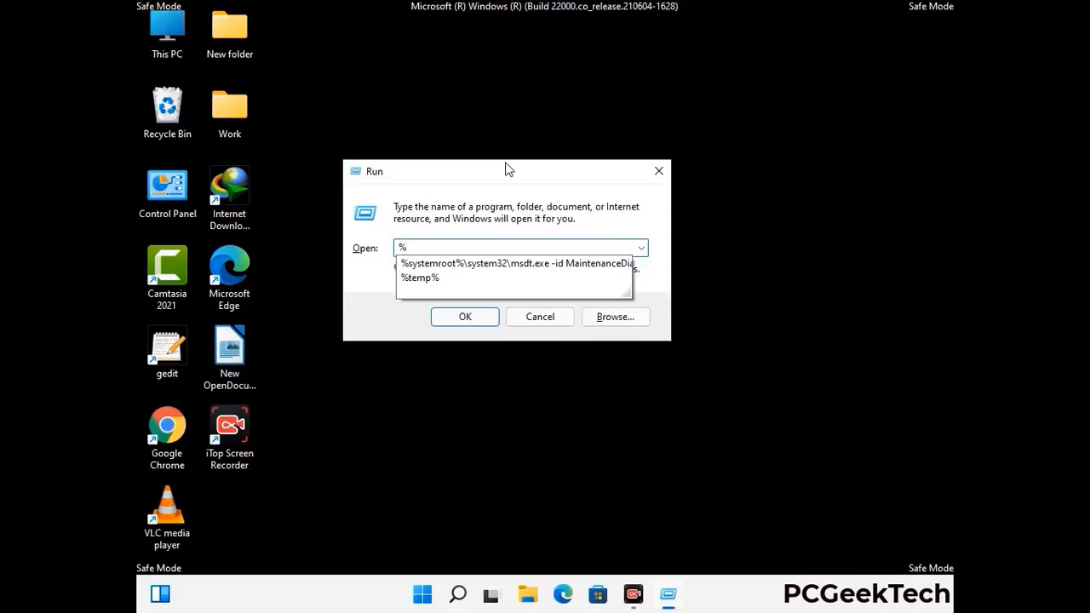
type("appdata%")
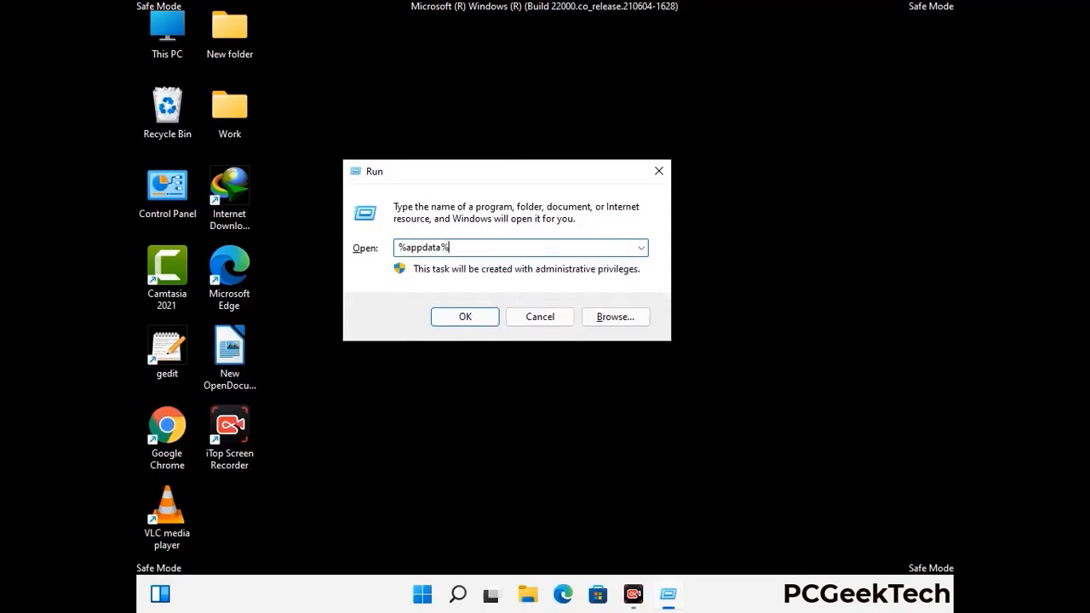
key("Return")
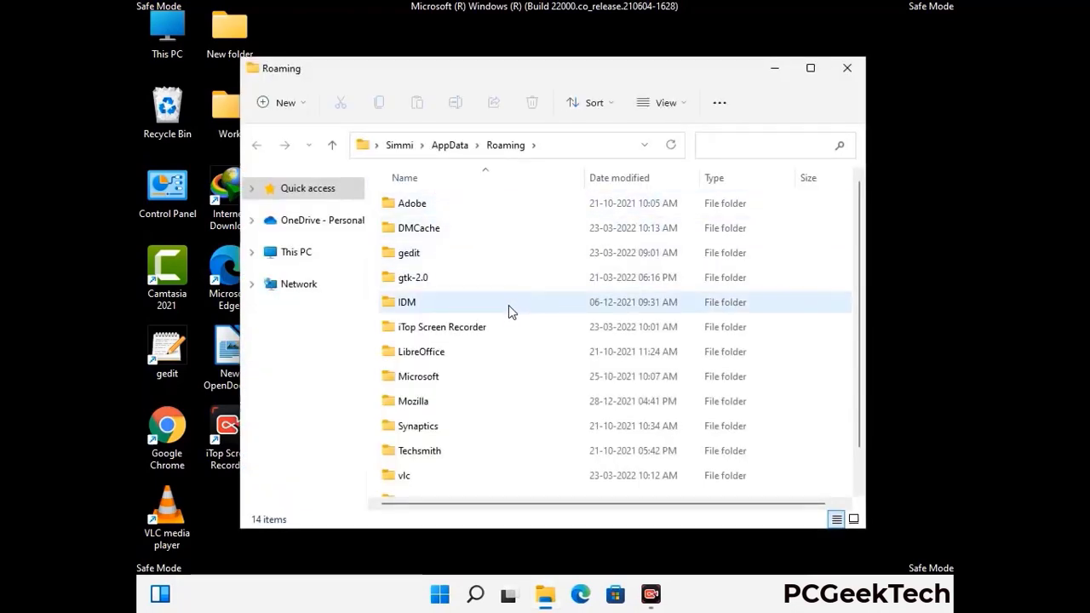
Step: Delete the Zoom folder from Roaming, leaving 13 items, and close the window
scroll(509, 315, "down", 1)
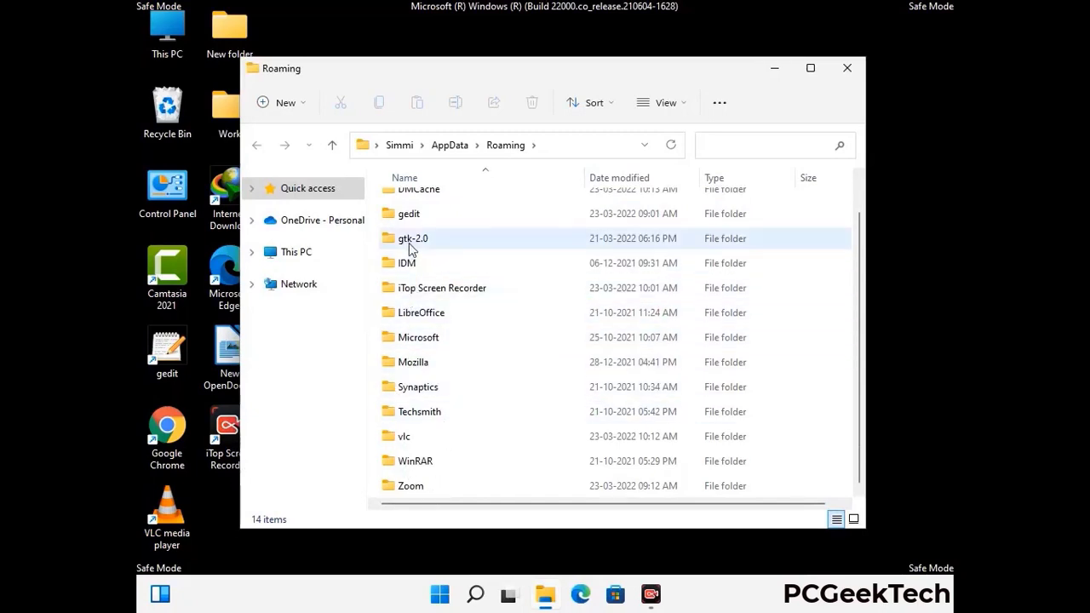
scroll(410, 247, "up", 1)
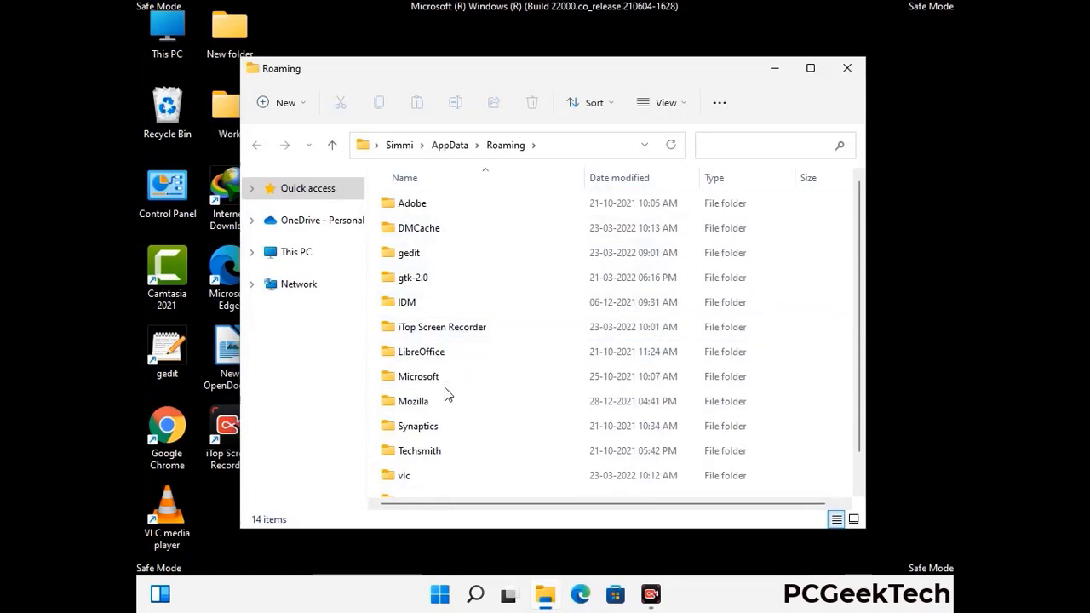
scroll(442, 401, "down", 1)
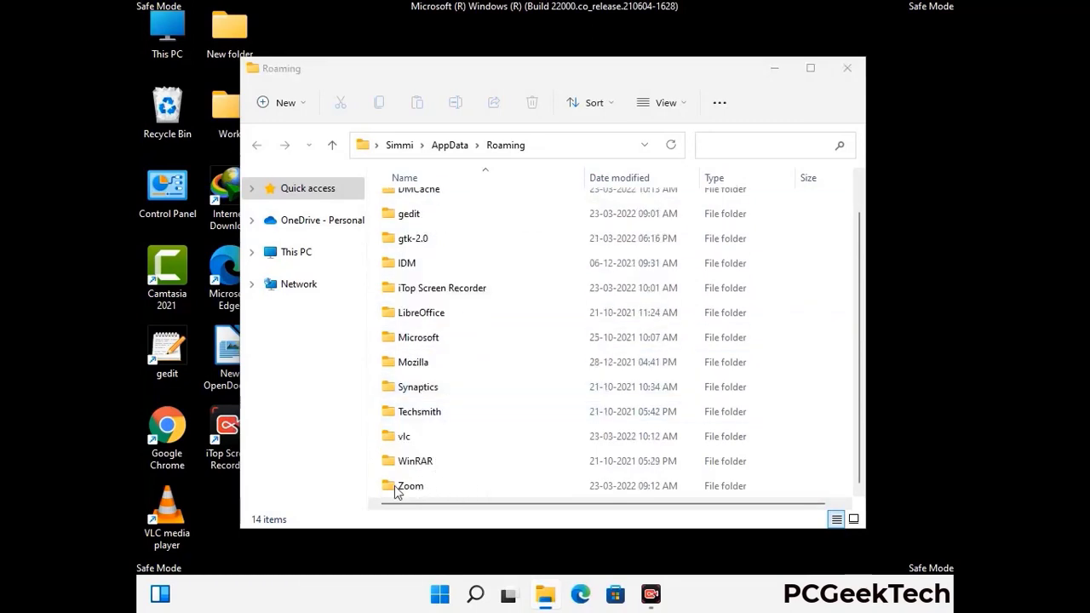
left_click(610, 484)
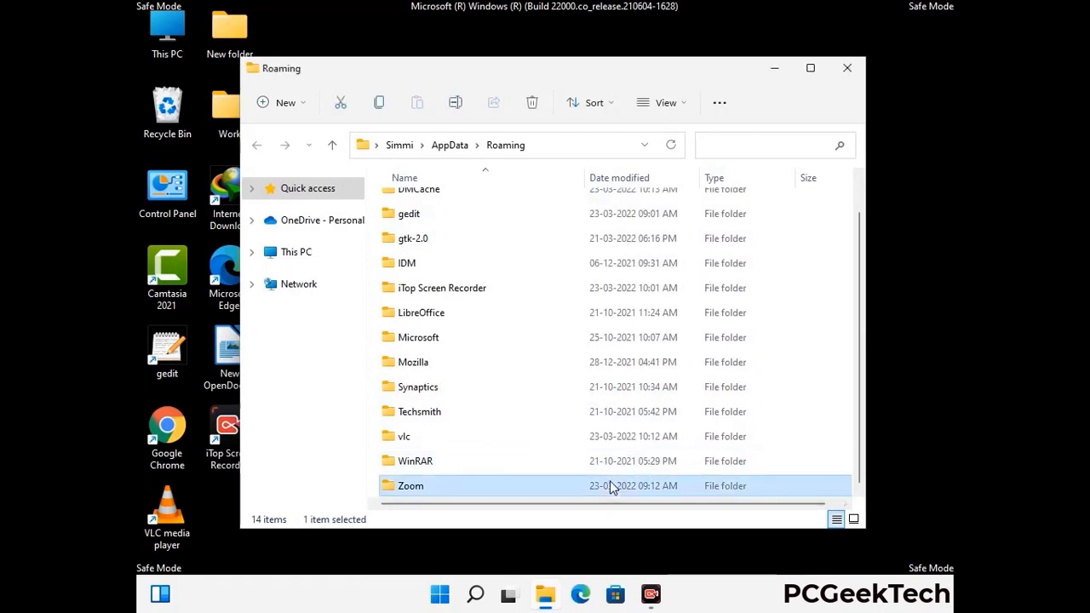
left_click(533, 103)
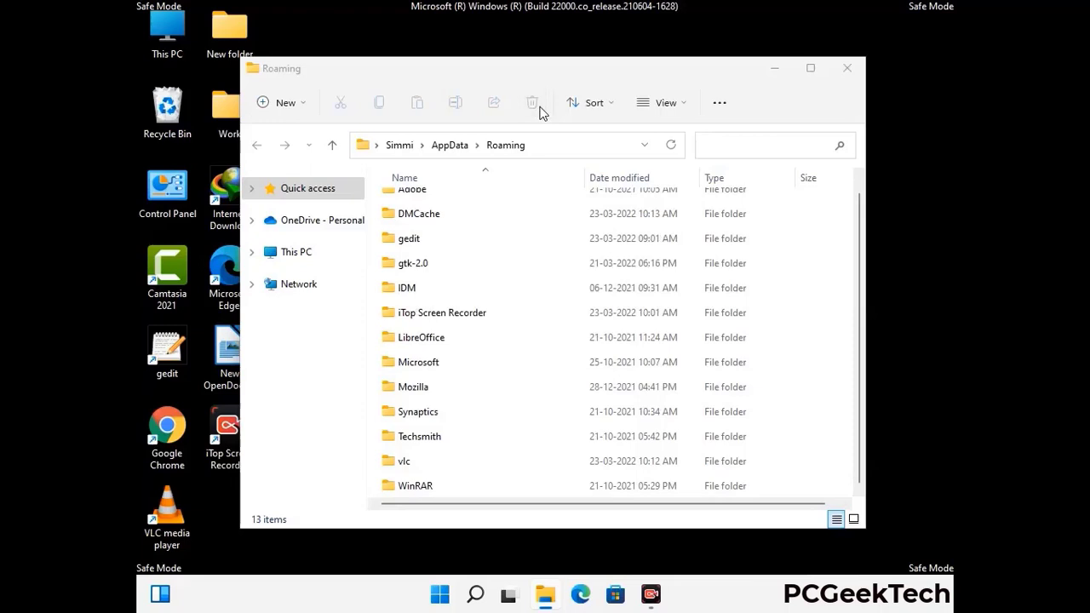
left_click(845, 70)
left_click(845, 70)
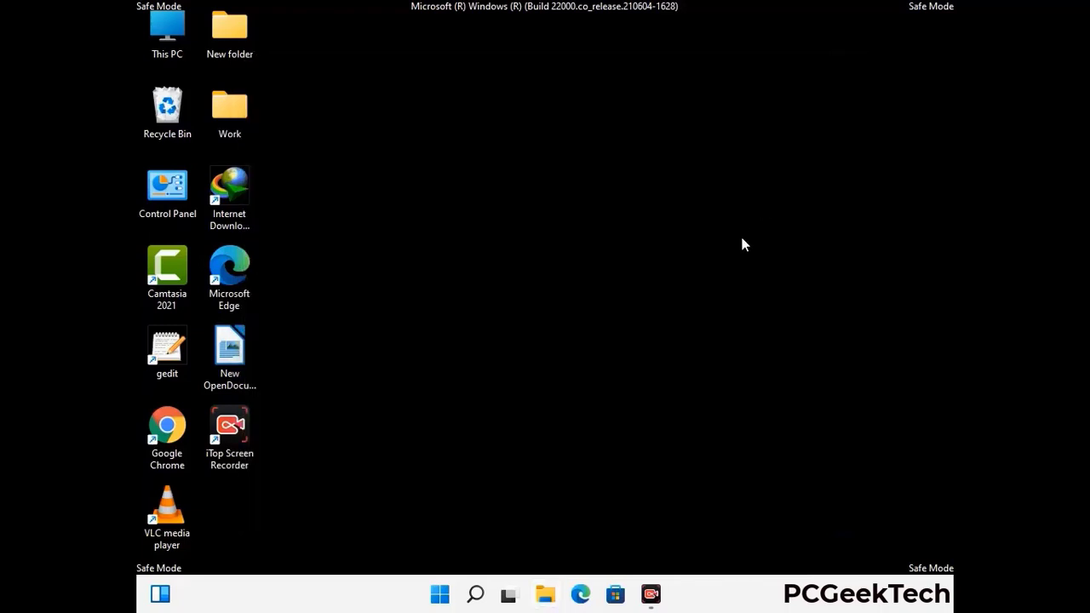
Step: Open the Local AppData folder by running %LocalAppData%
key("super+r")
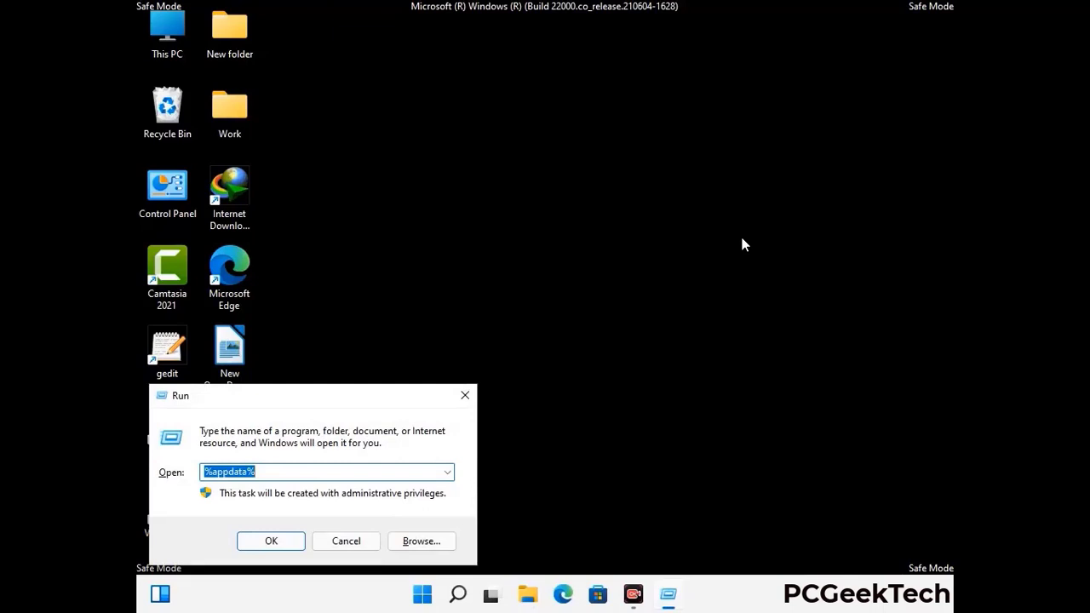
left_click_drag(344, 406, 572, 216)
type("%Local")
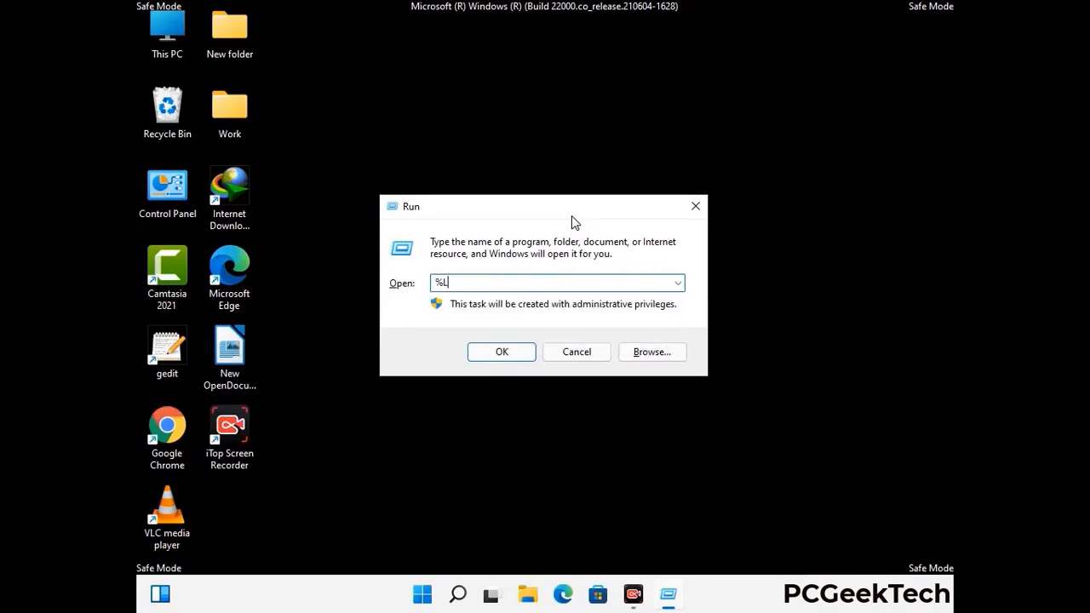
type("App")
key("Return")
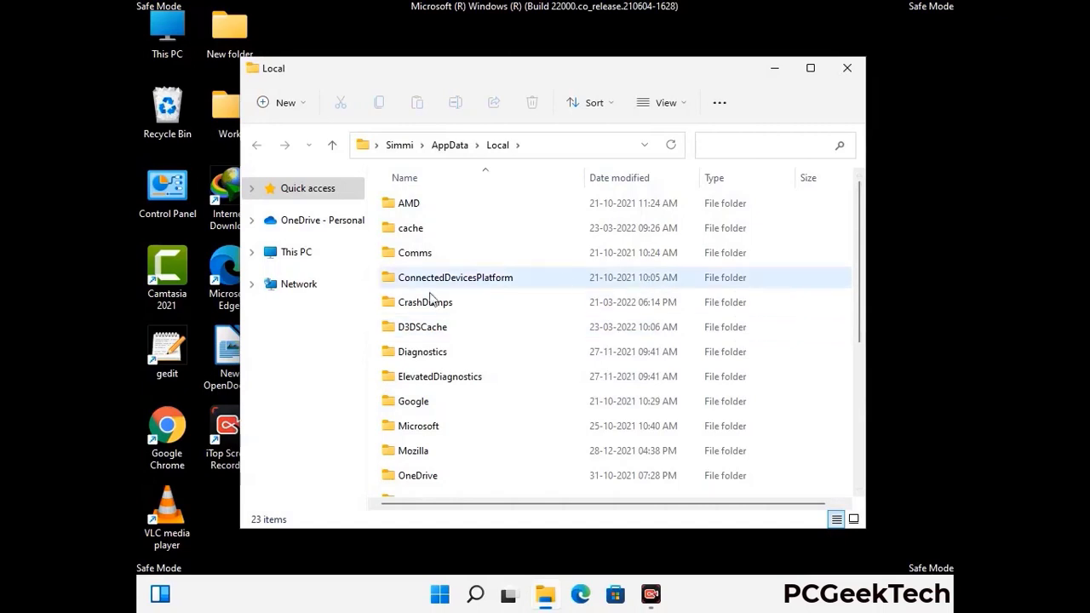
Step: Delete the Mozilla folder from AppData\Local, leaving 22 items, and close the window
scroll(455, 374, "down", 1)
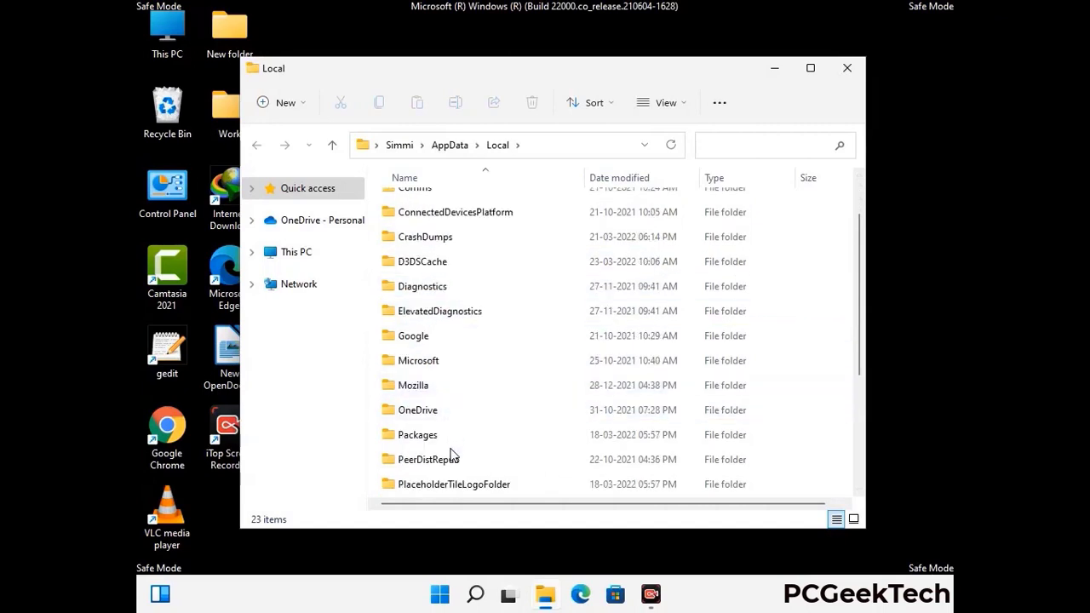
left_click(426, 390)
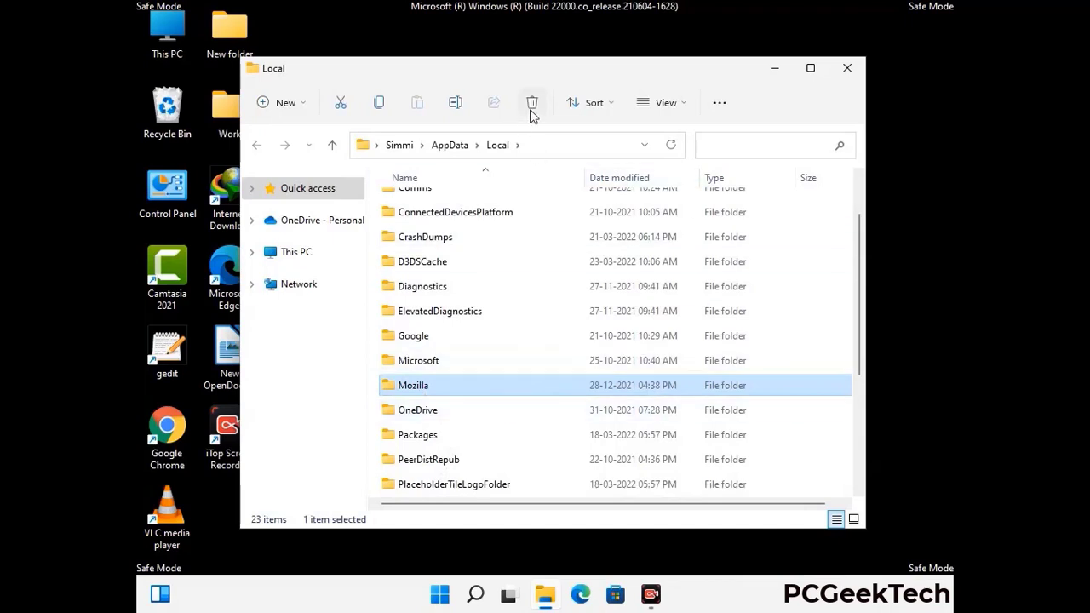
left_click(531, 104)
left_click(532, 104)
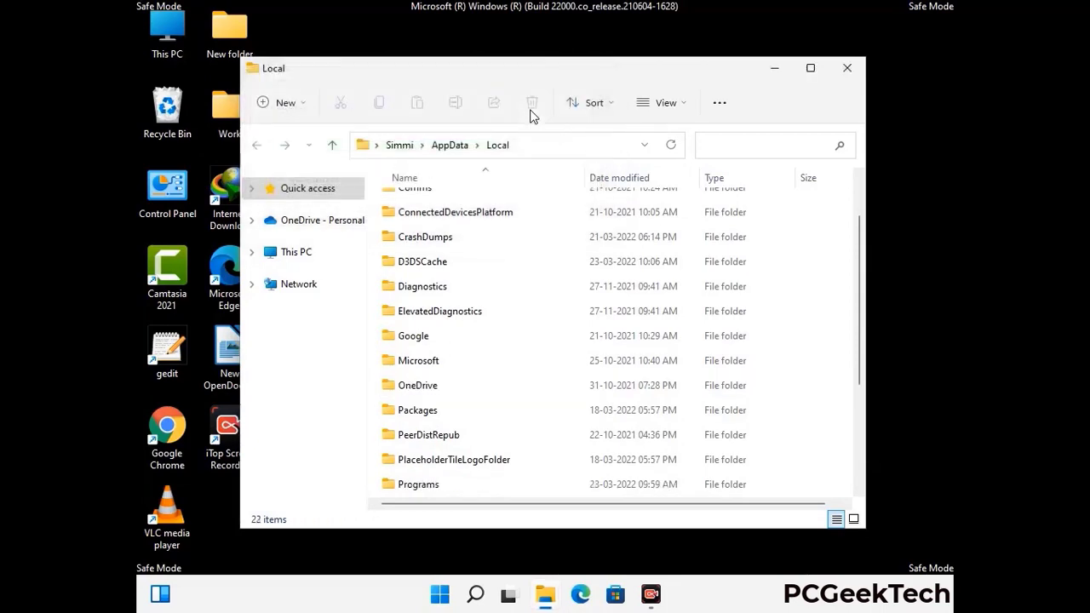
left_click(847, 73)
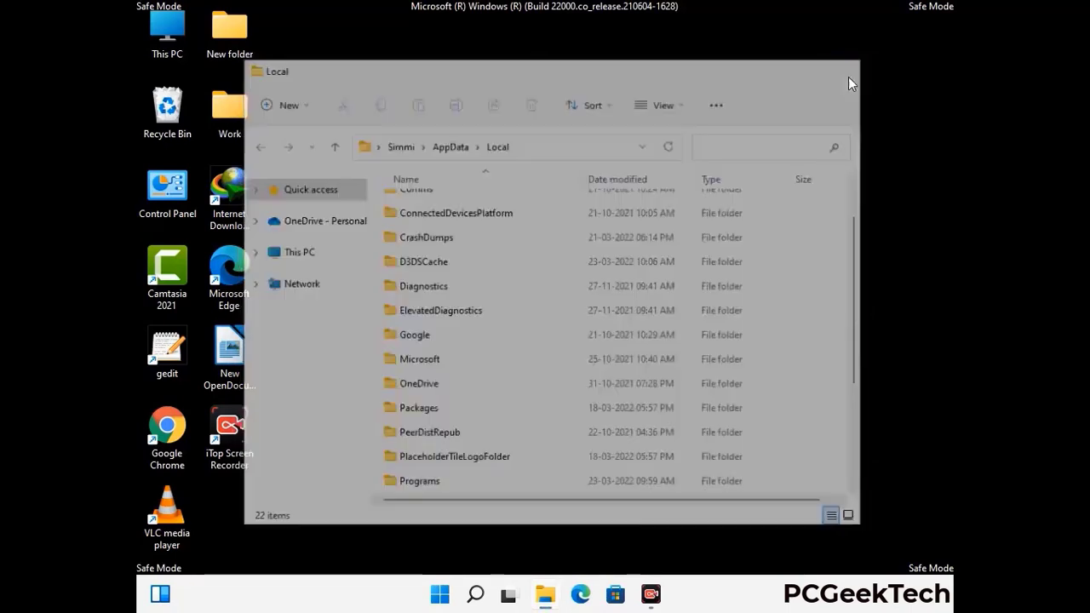
Step: Open C:\ProgramData by running %ProgramData%
key("super+r")
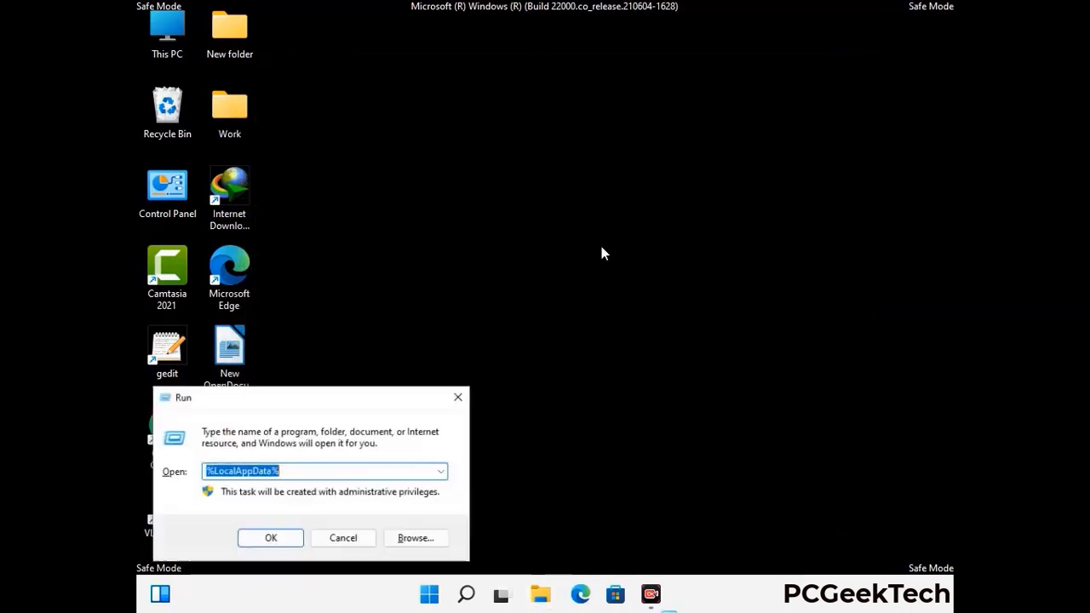
left_click_drag(278, 408, 498, 223)
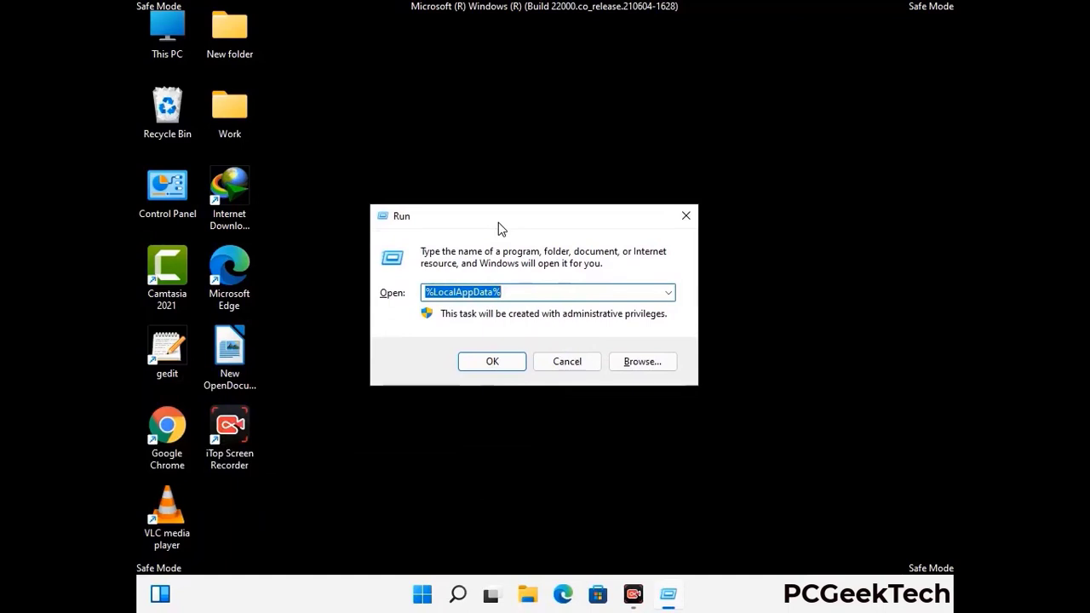
type("%")
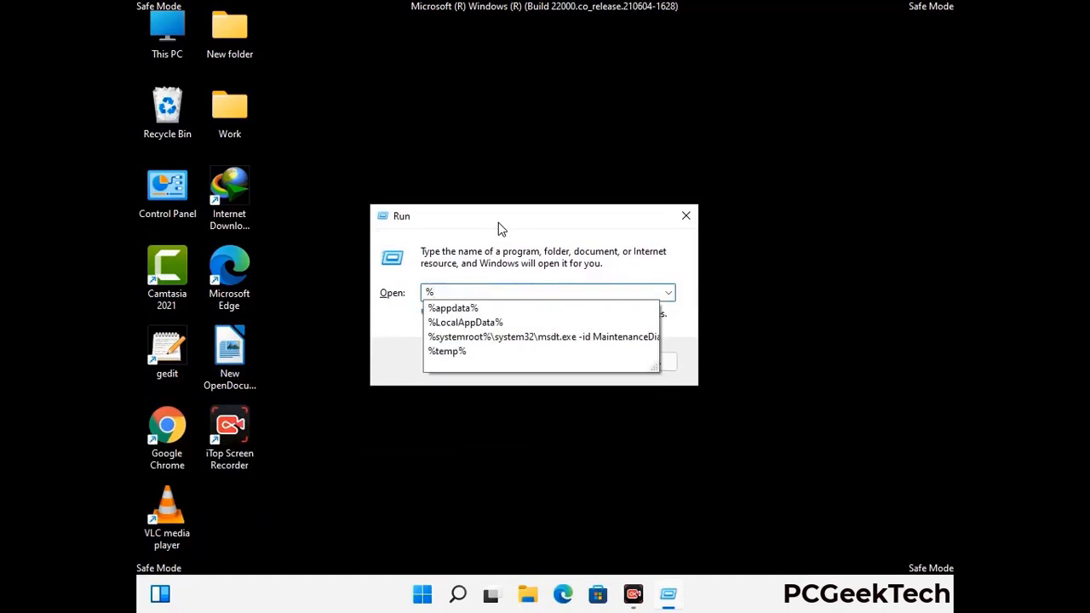
type("ProgramData%")
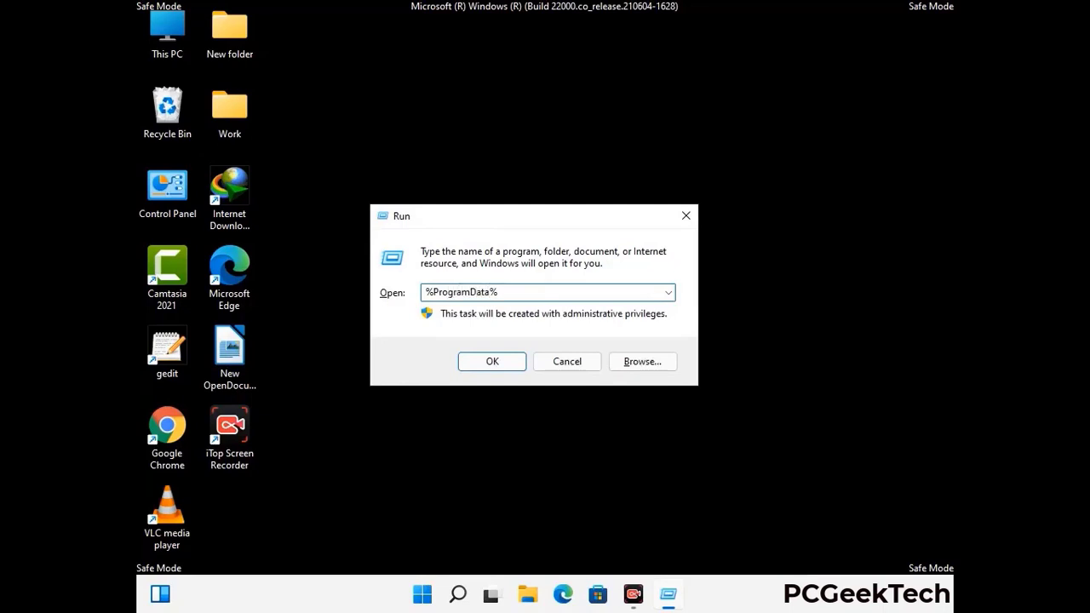
key("Return")
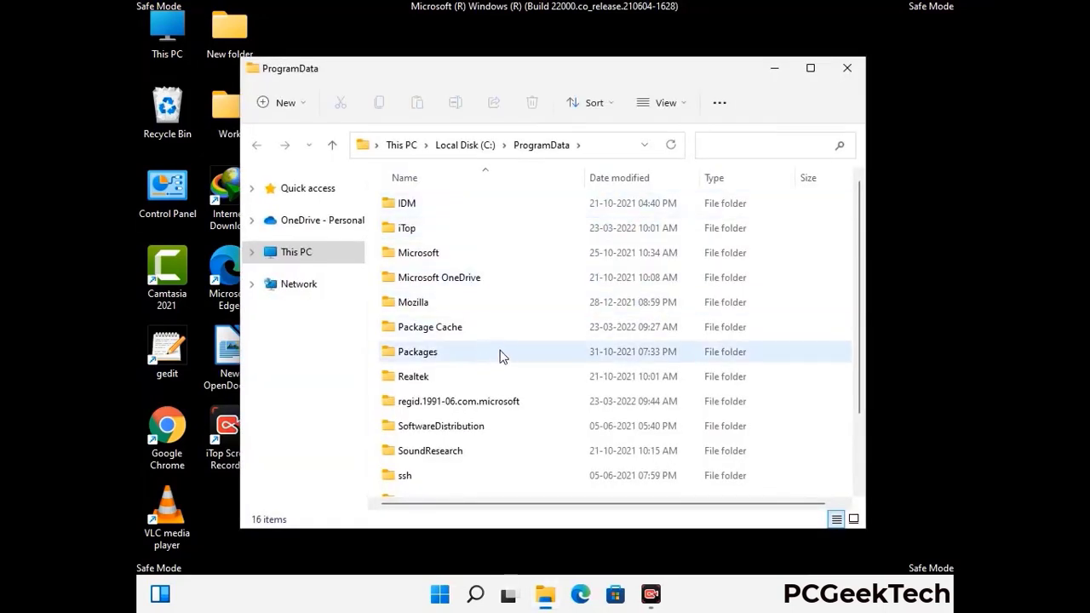
Step: Delete the Mozilla folder from ProgramData, leaving 15 items, and close the window
scroll(501, 358, "down", 1)
scroll(500, 375, "down", 1)
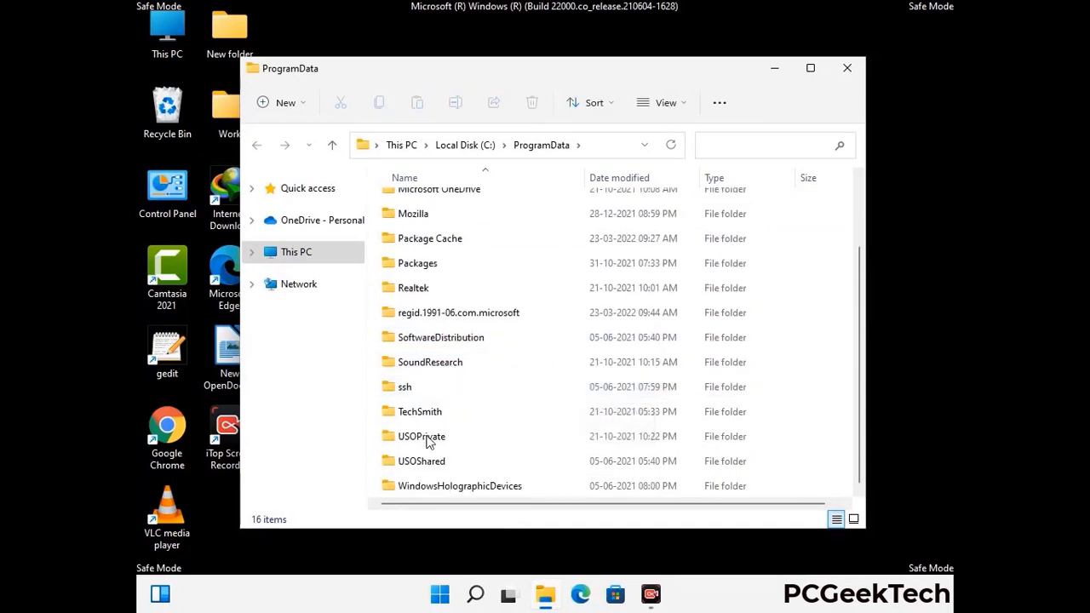
left_click(418, 214)
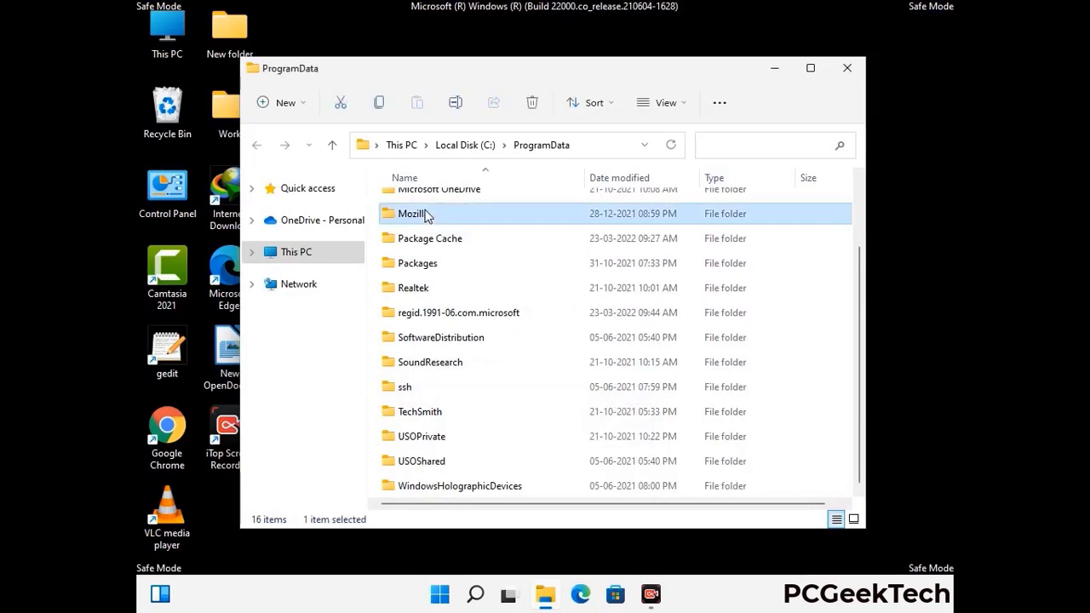
left_click(533, 102)
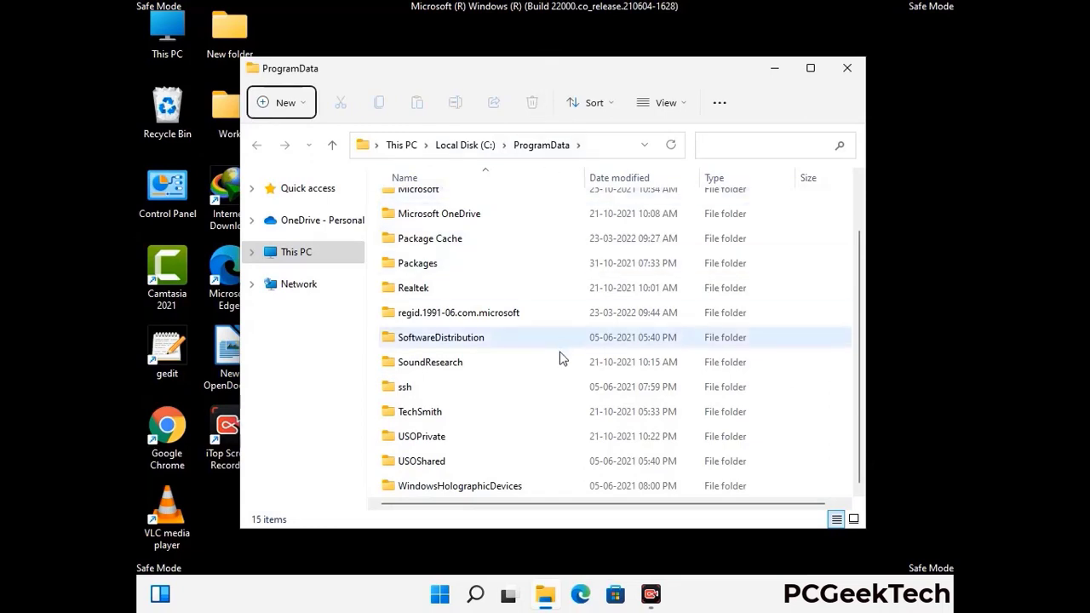
scroll(560, 357, "up", 1)
left_click(855, 70)
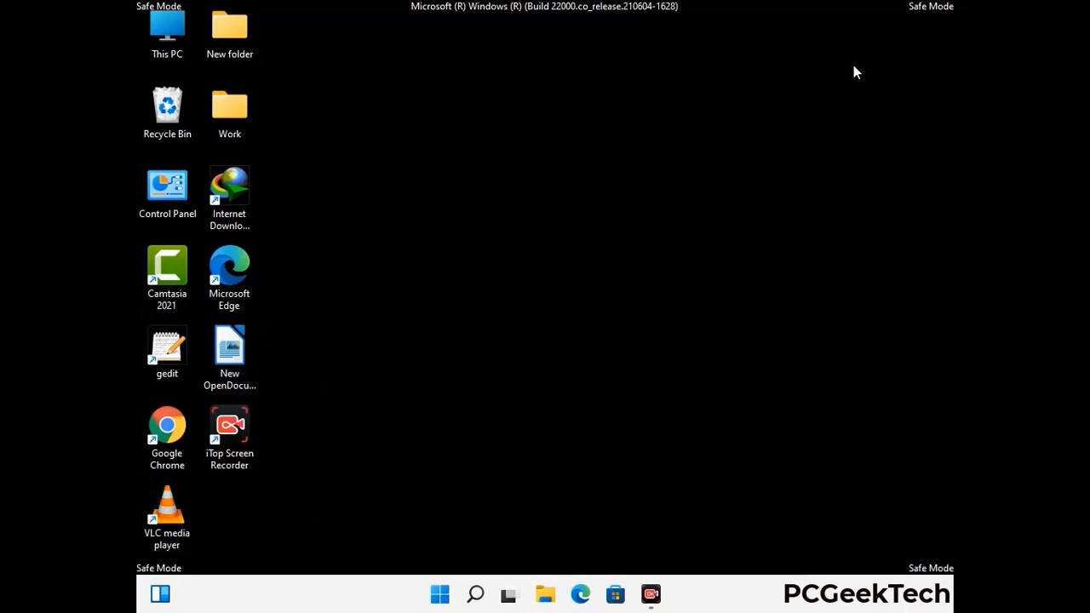
key("super+r")
left_click_drag(356, 395, 568, 216)
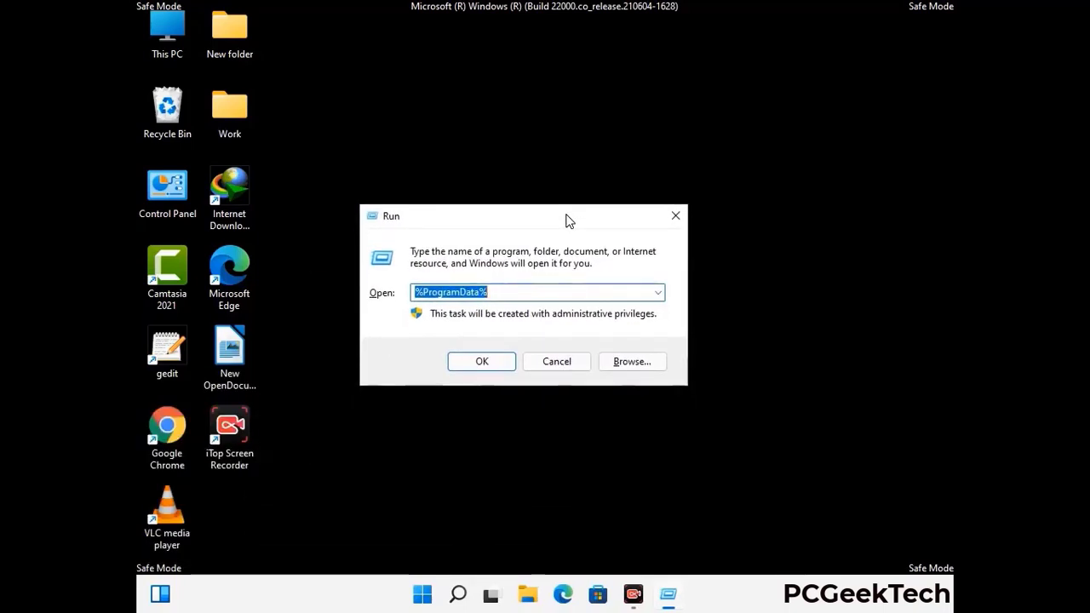
type("%Wi")
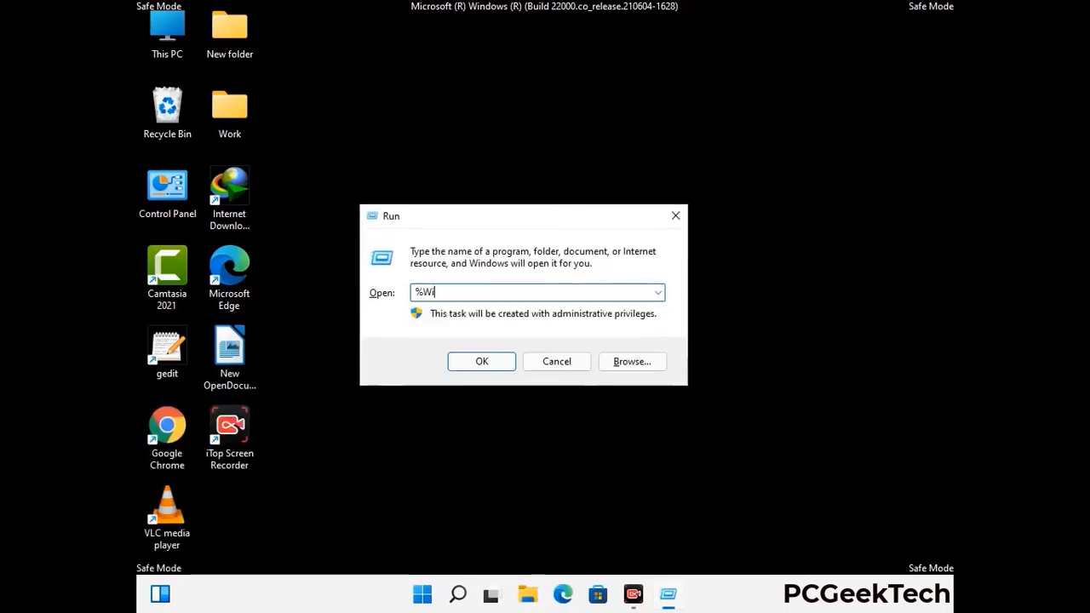
type("nDir%")
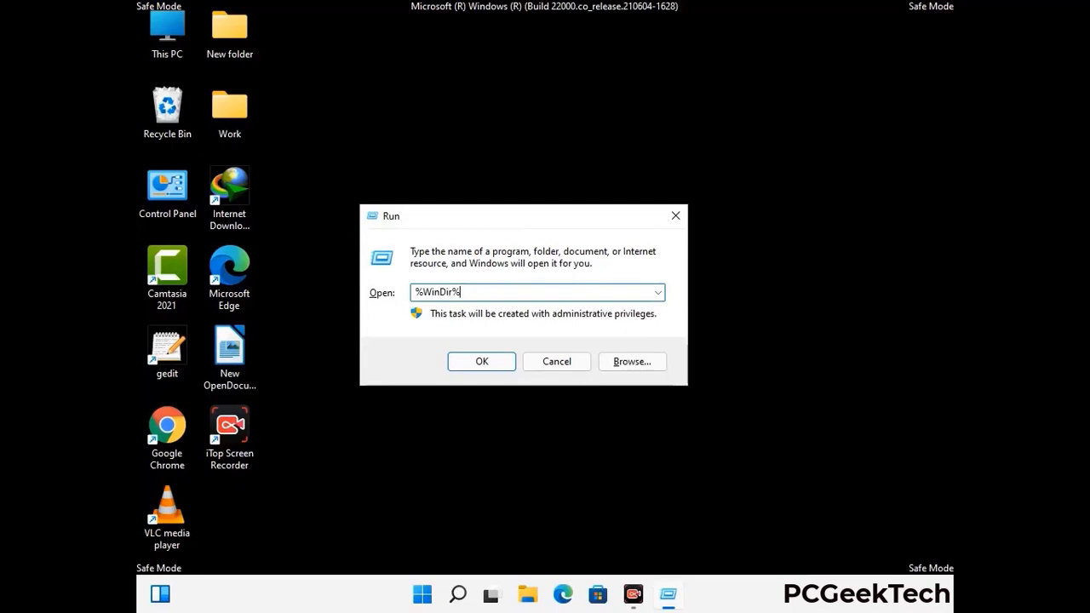
key("Return")
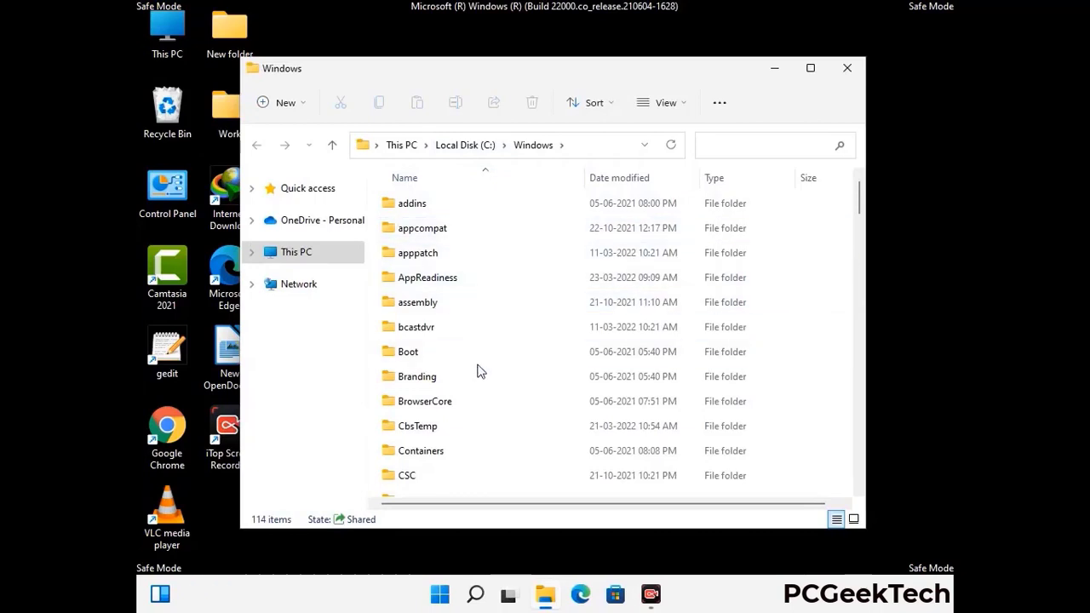
scroll(479, 374, "down", 1)
scroll(479, 379, "down", 3)
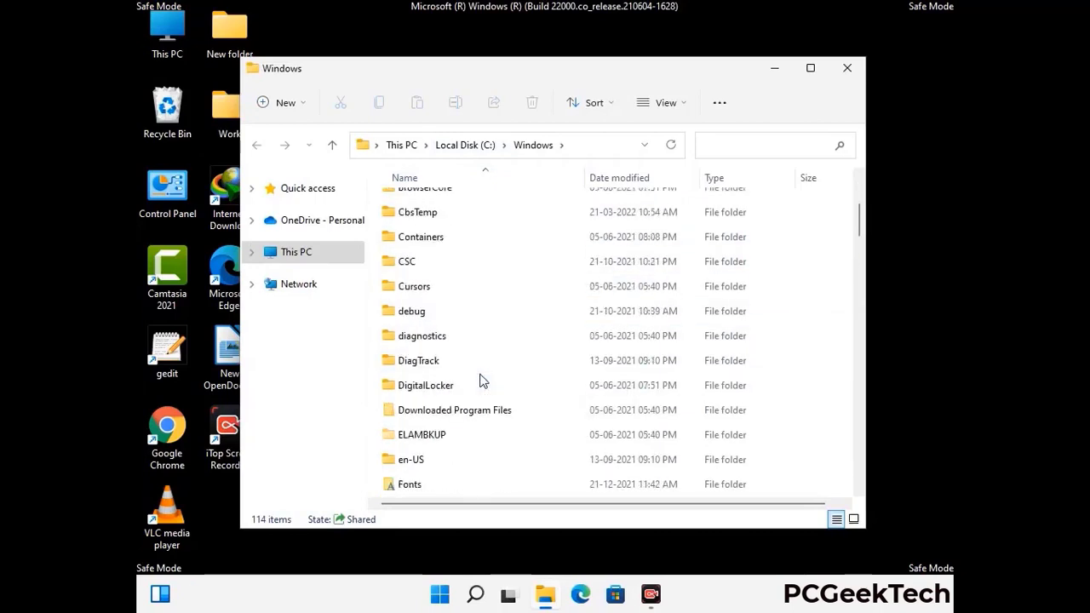
scroll(480, 383, "down", 5)
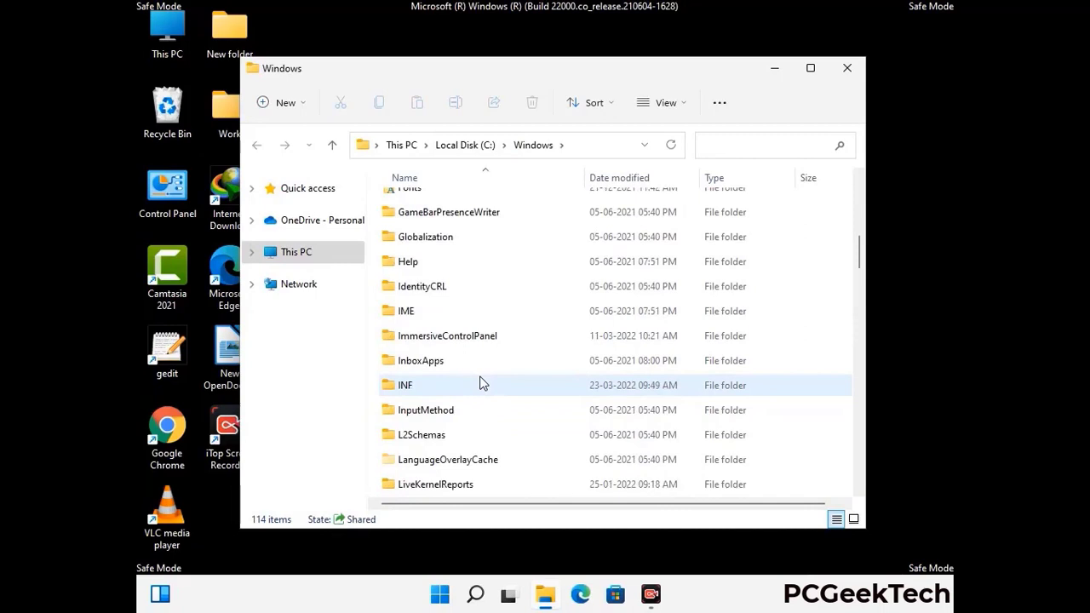
scroll(480, 385, "down", 4)
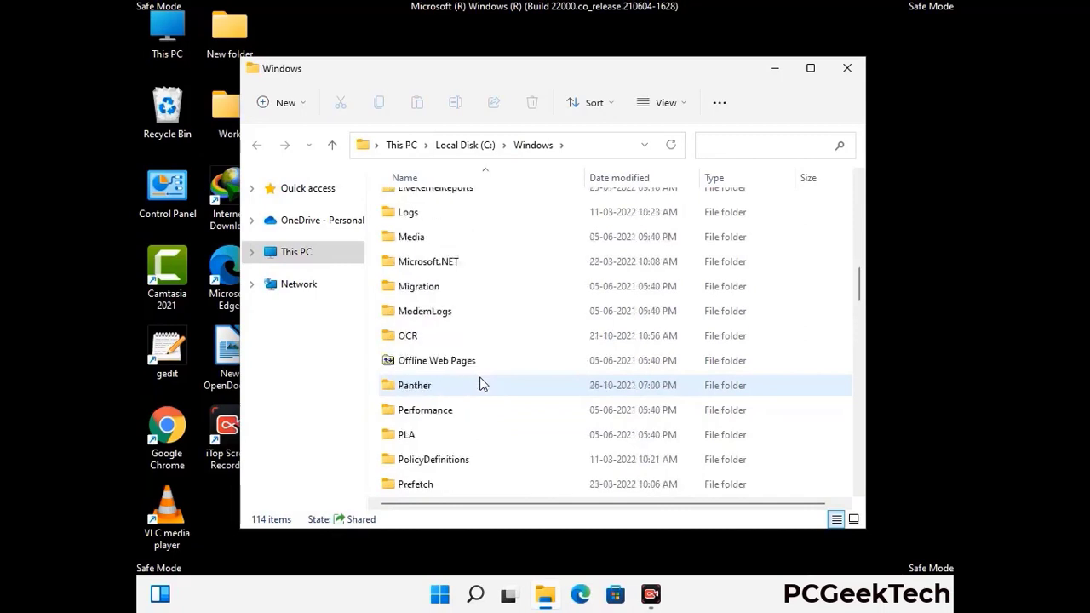
scroll(480, 385, "down", 6)
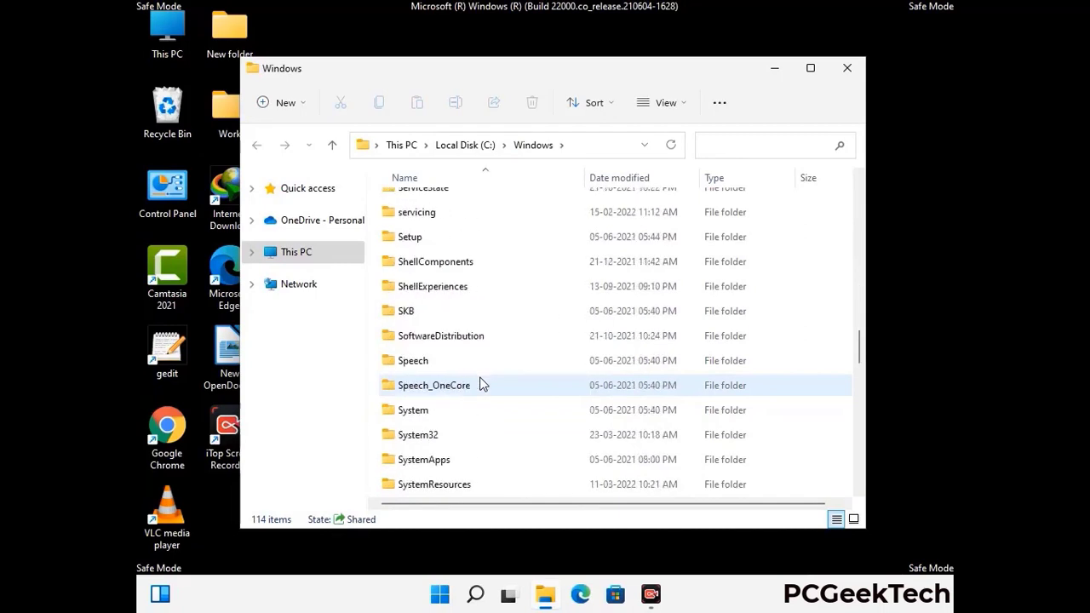
scroll(479, 385, "down", 7)
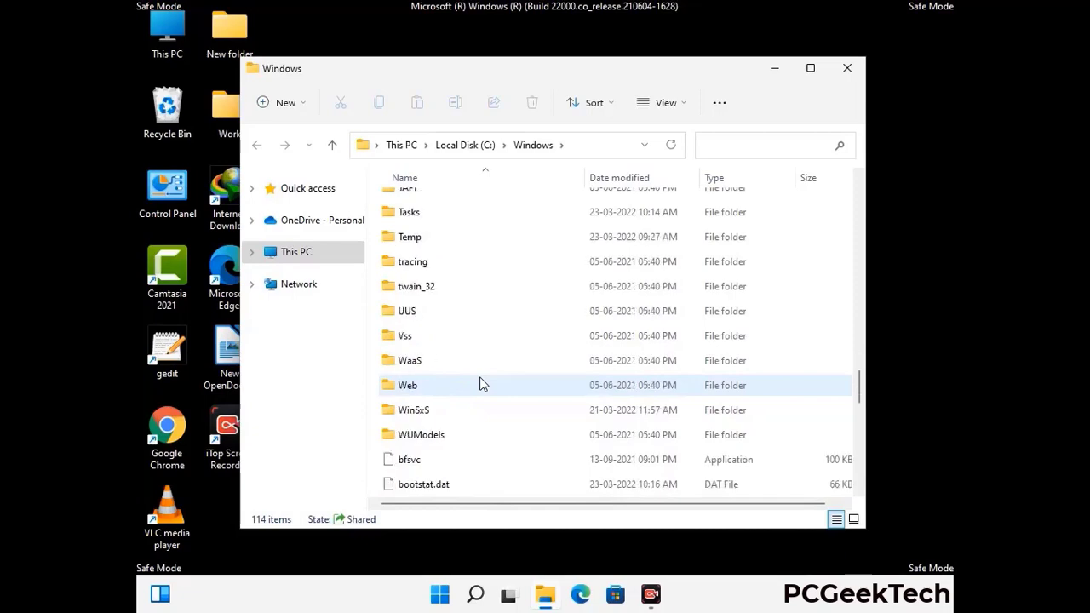
scroll(479, 385, "down", 7)
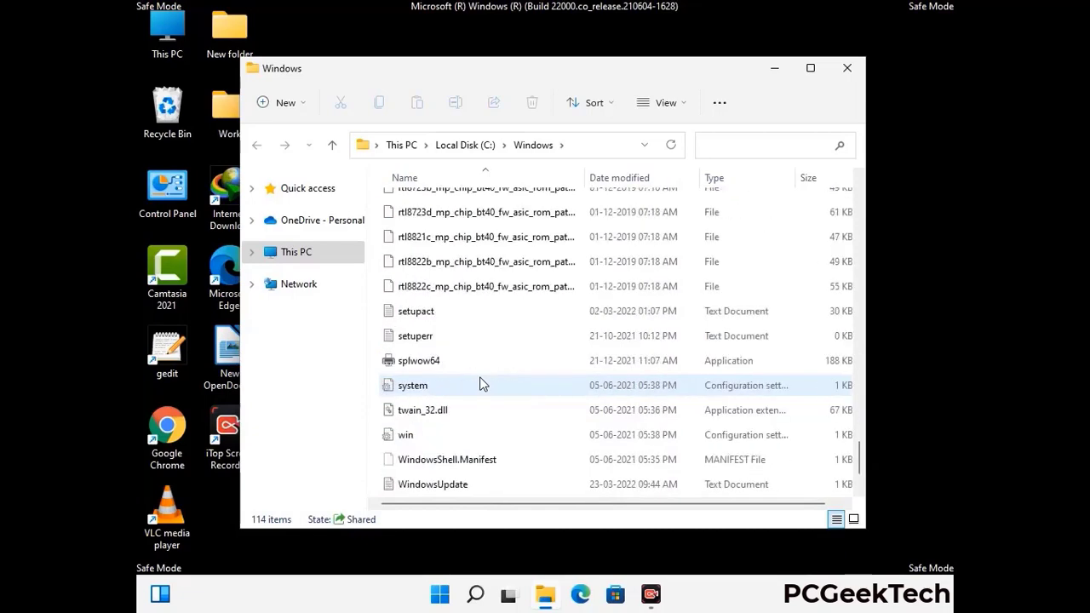
scroll(479, 385, "up", 15)
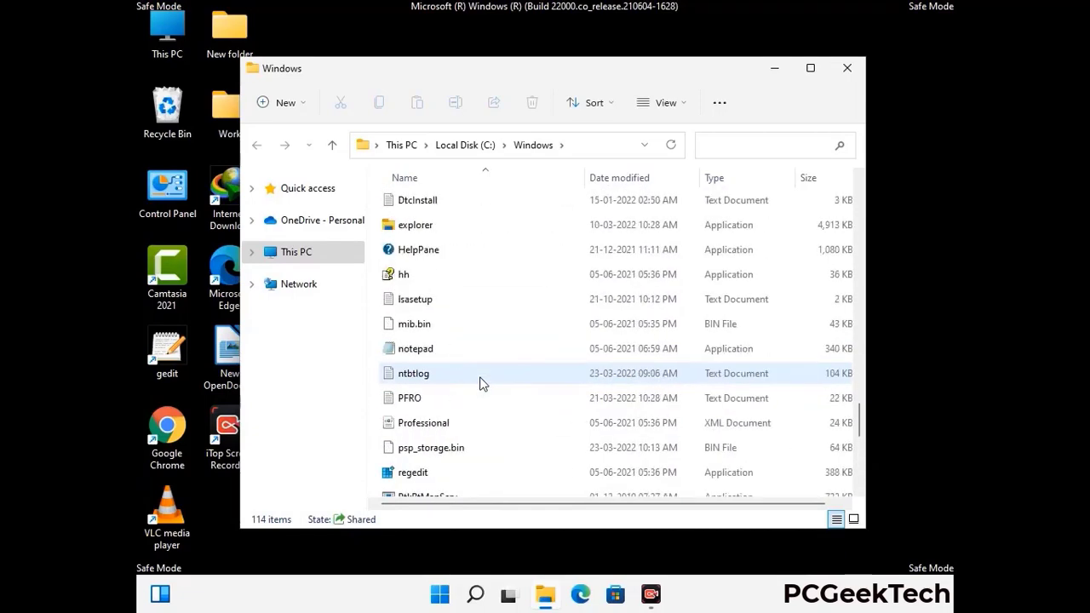
scroll(479, 385, "up", 3)
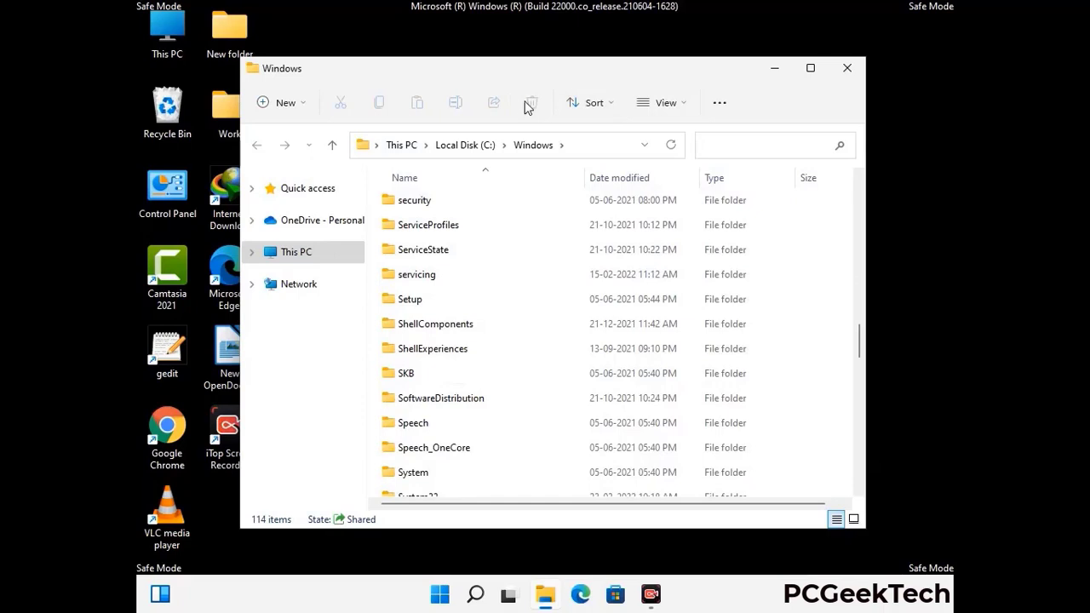
left_click(853, 68)
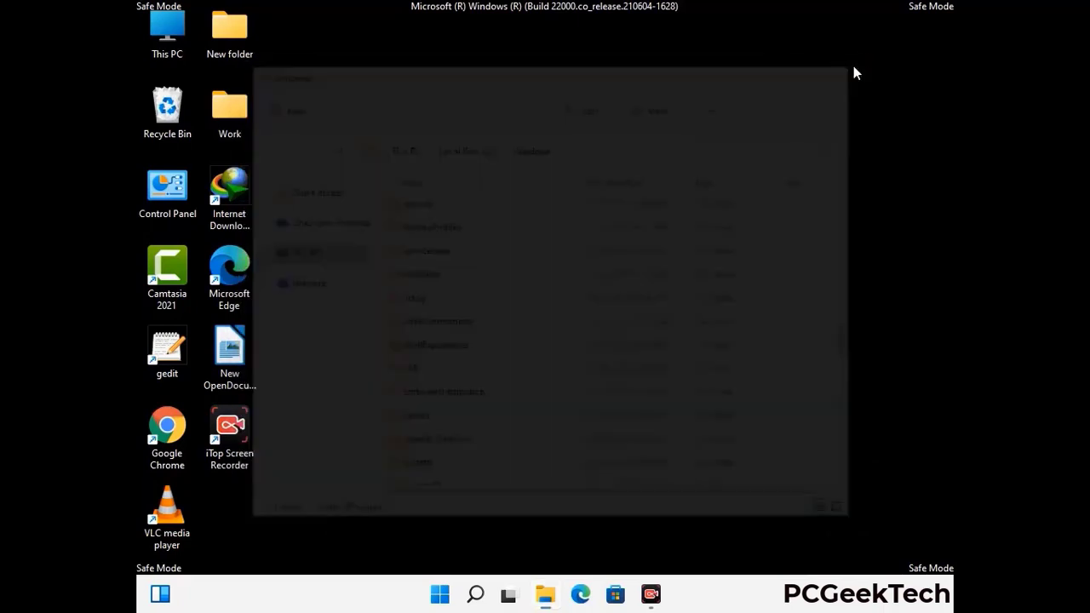
Step: Open the user's Temp folder by running %temp%
key("super+r")
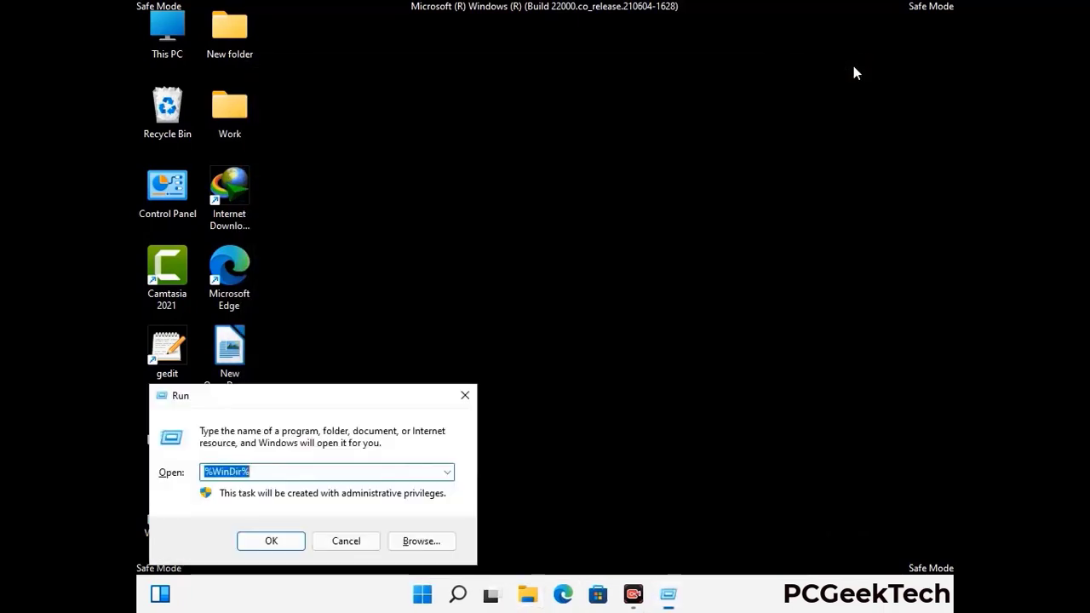
left_click_drag(360, 397, 618, 141)
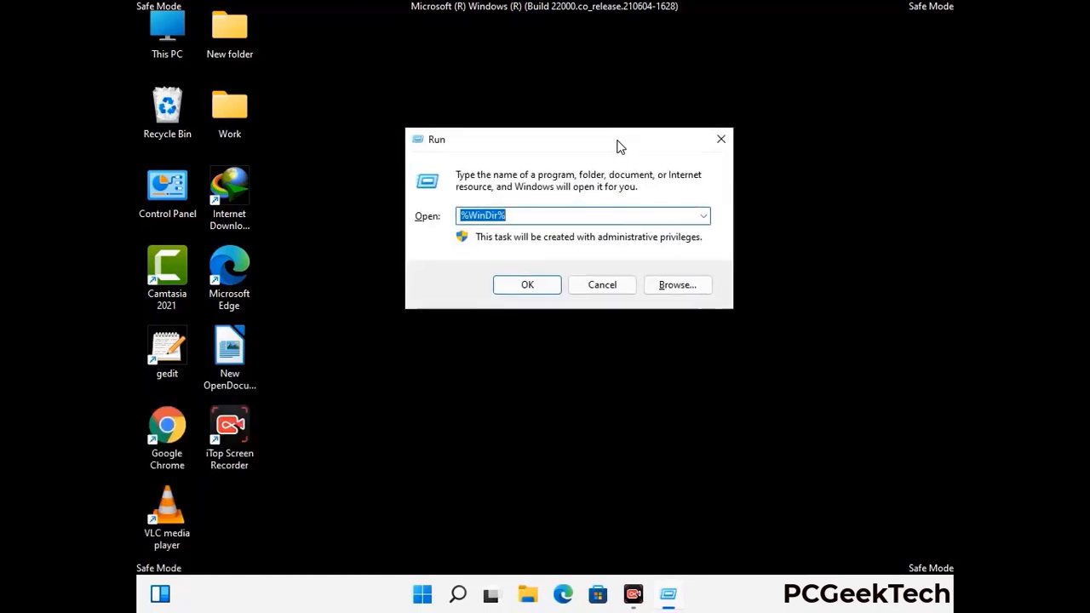
type("%temp%")
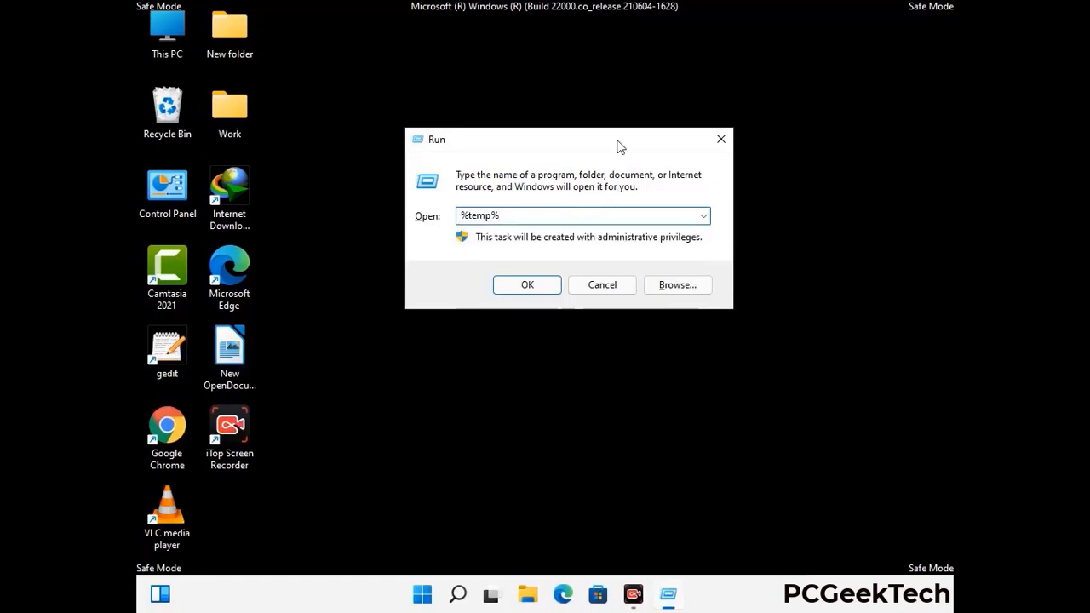
left_click(545, 284)
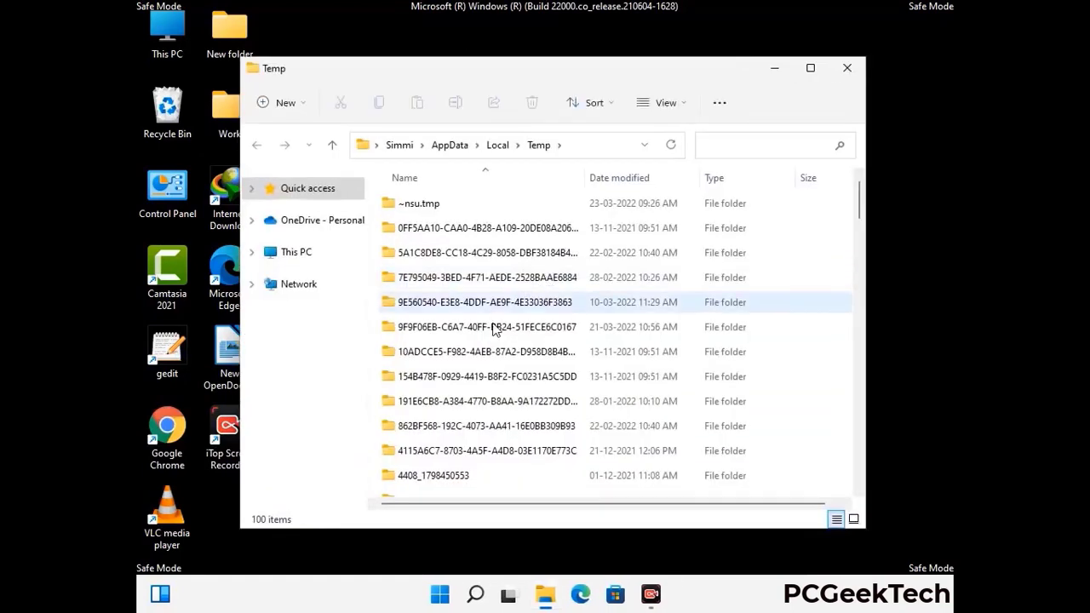
Step: Select and delete all 100 items in Temp, then close the window
left_click(494, 328)
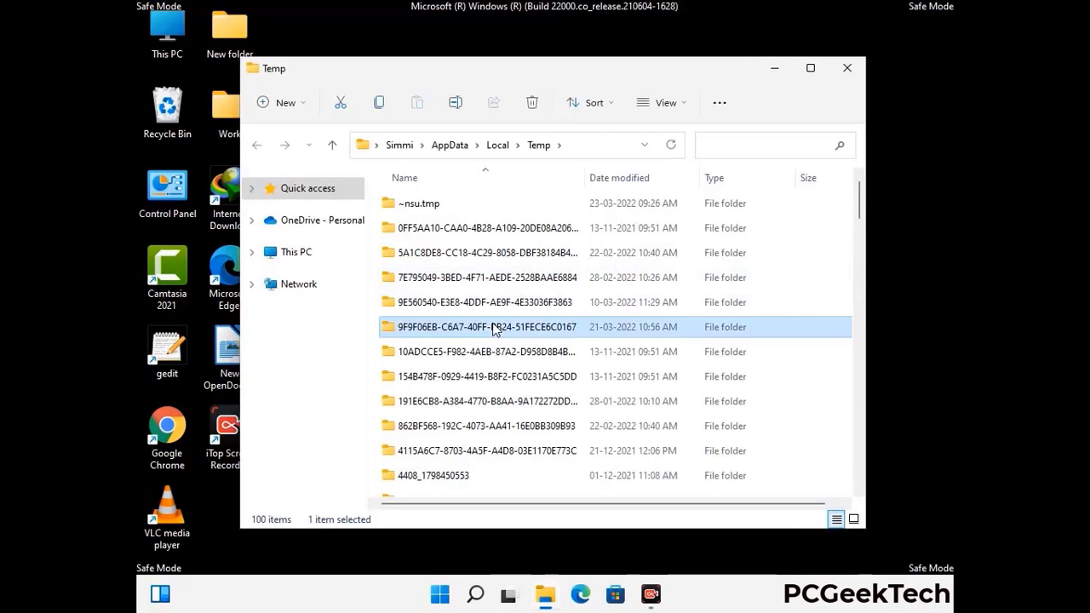
key("ctrl+a")
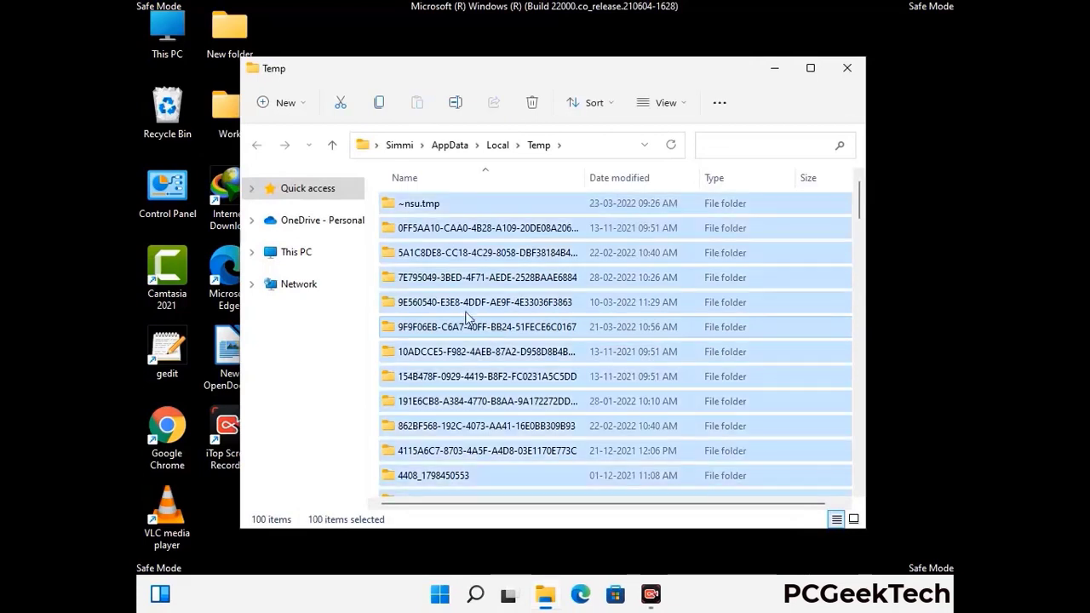
left_click(534, 103)
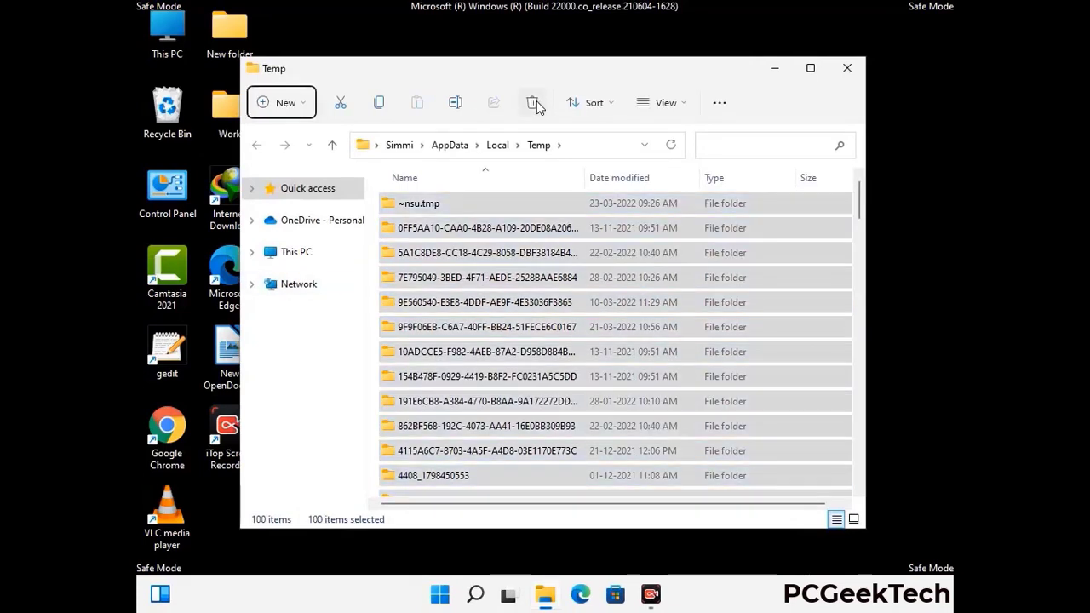
left_click(848, 69)
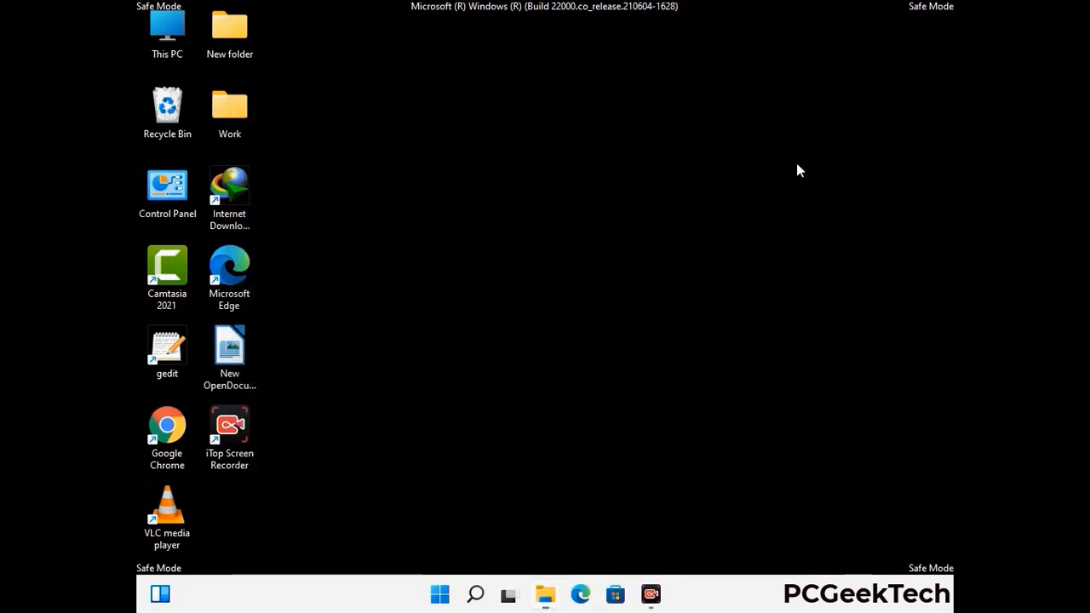
Step: Open C:\Windows\Temp by running temp
key("super+r")
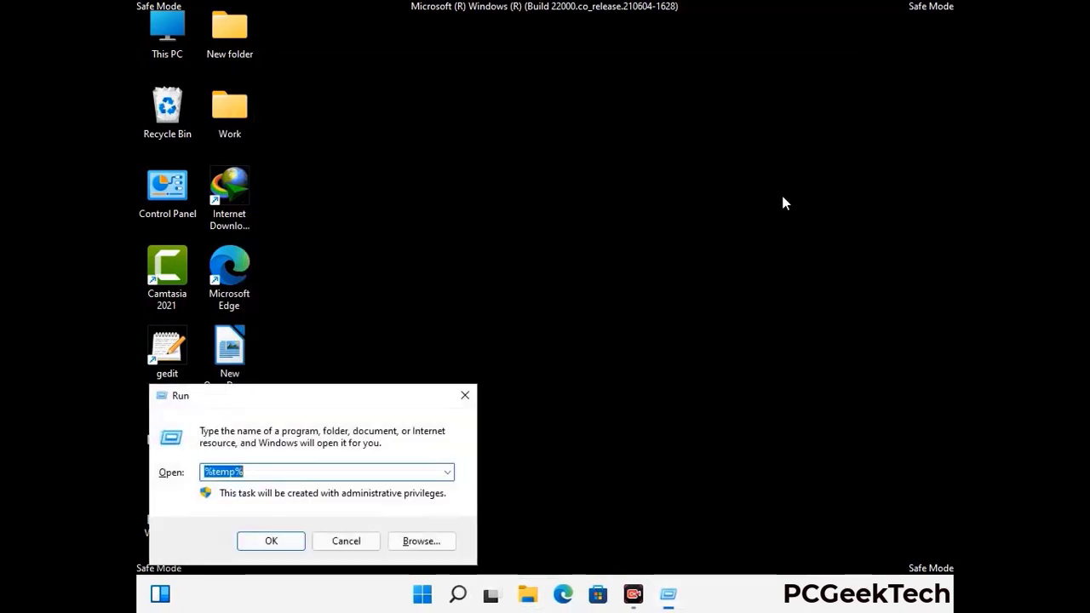
left_click_drag(369, 394, 620, 159)
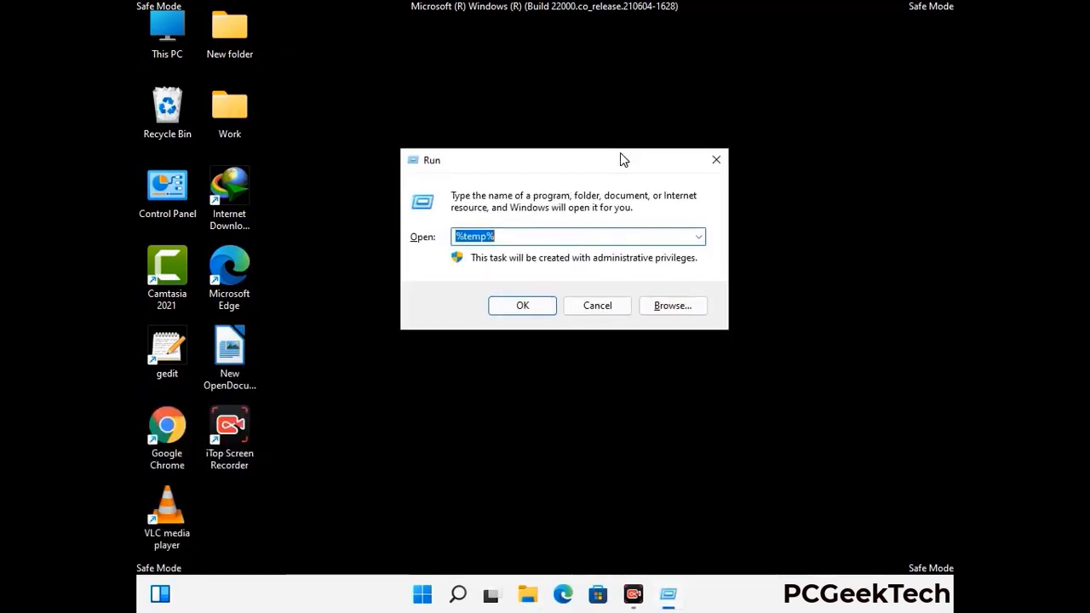
type("temp")
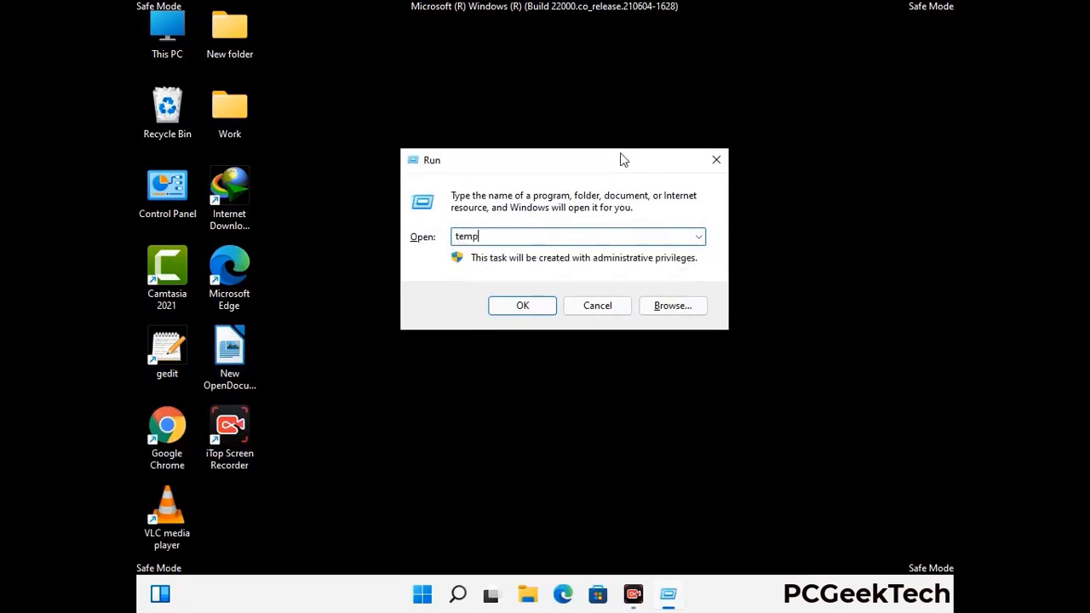
key("Return")
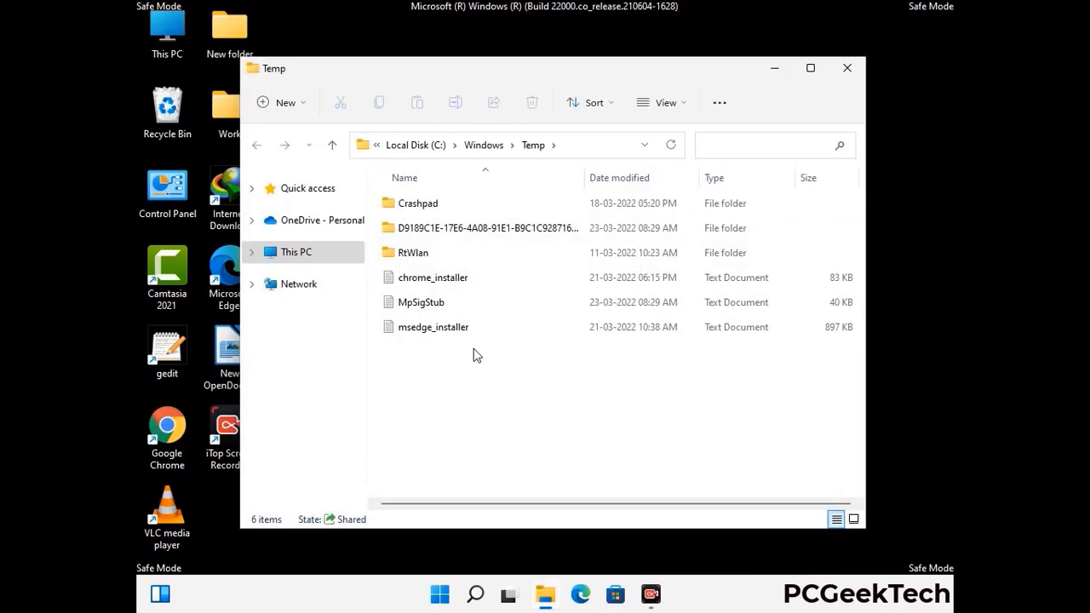
Step: Delete all 6 items in Windows Temp and close the window
key("ctrl+a")
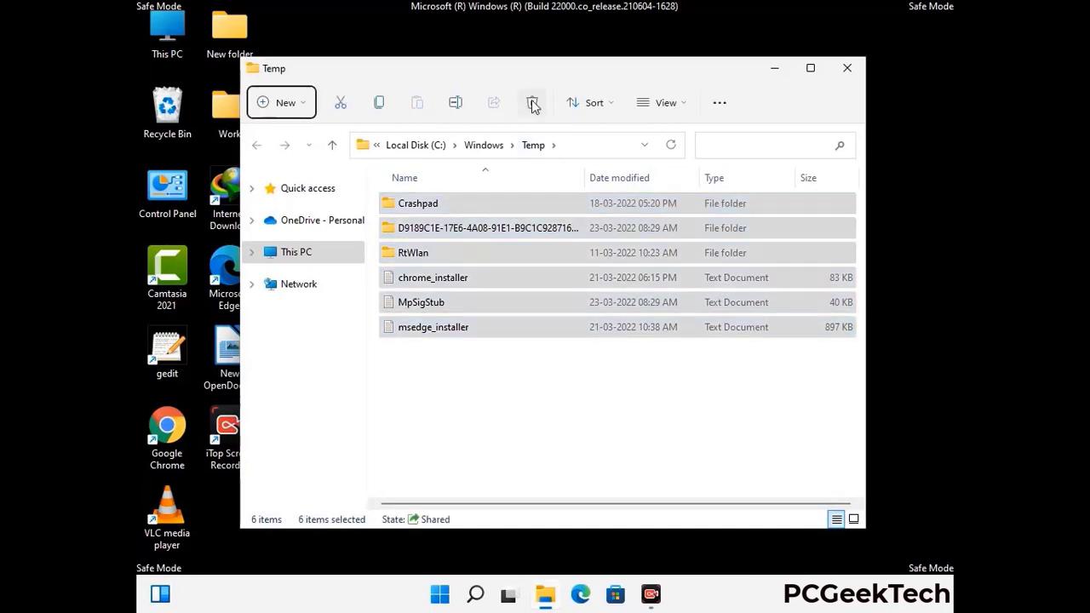
left_click(532, 102)
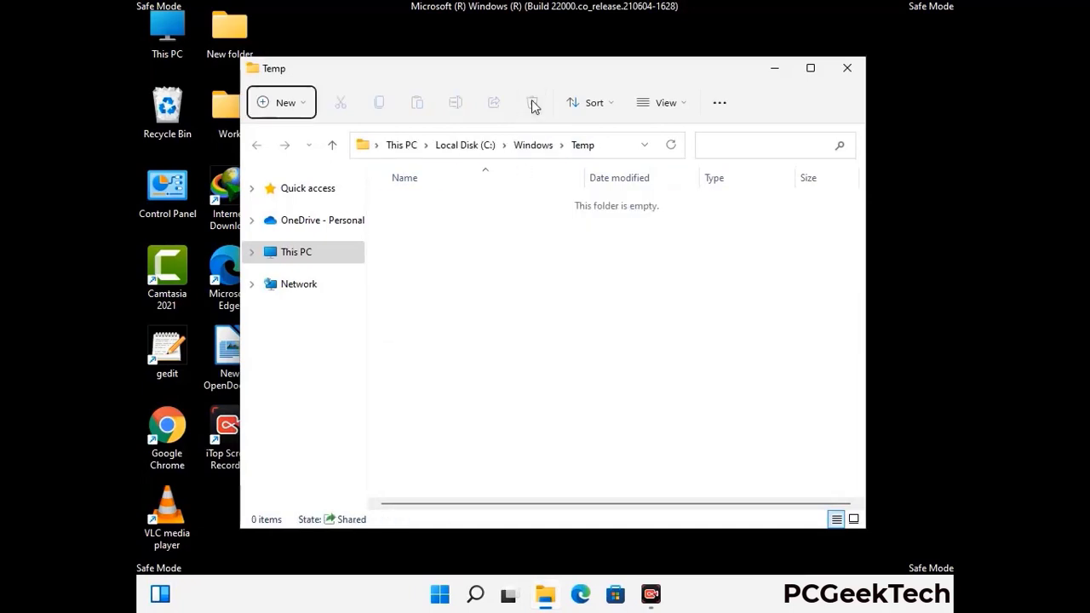
left_click(852, 71)
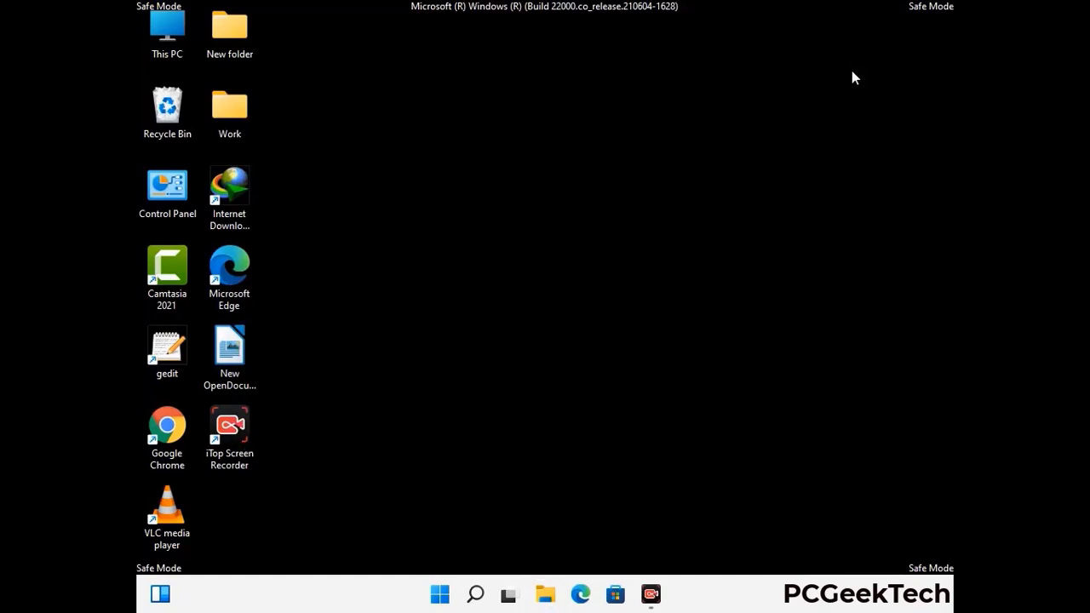
Step: Launch Registry Editor by running regedit
key("super+r")
left_click_drag(332, 394, 567, 138)
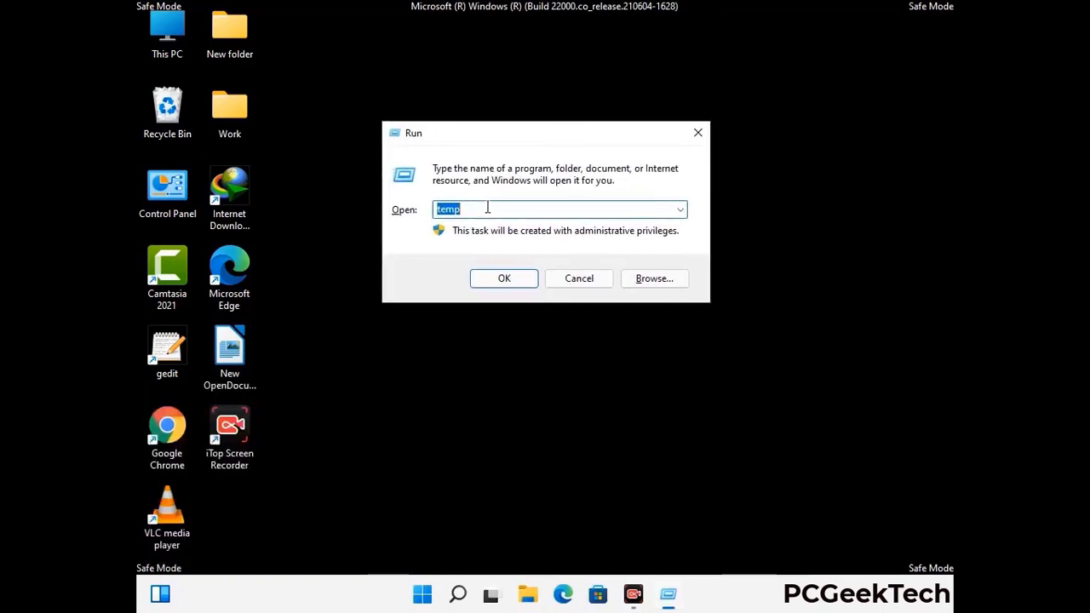
type("regedit")
key("Return")
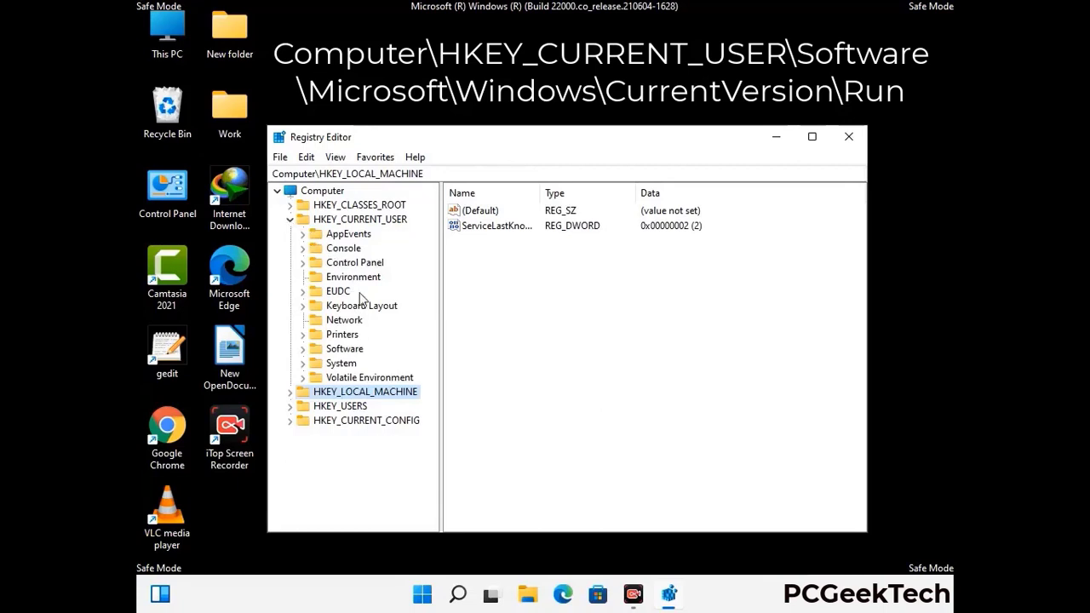
Step: Expand HKEY_CURRENT_USER\Software down to the Microsoft key
left_click(341, 350)
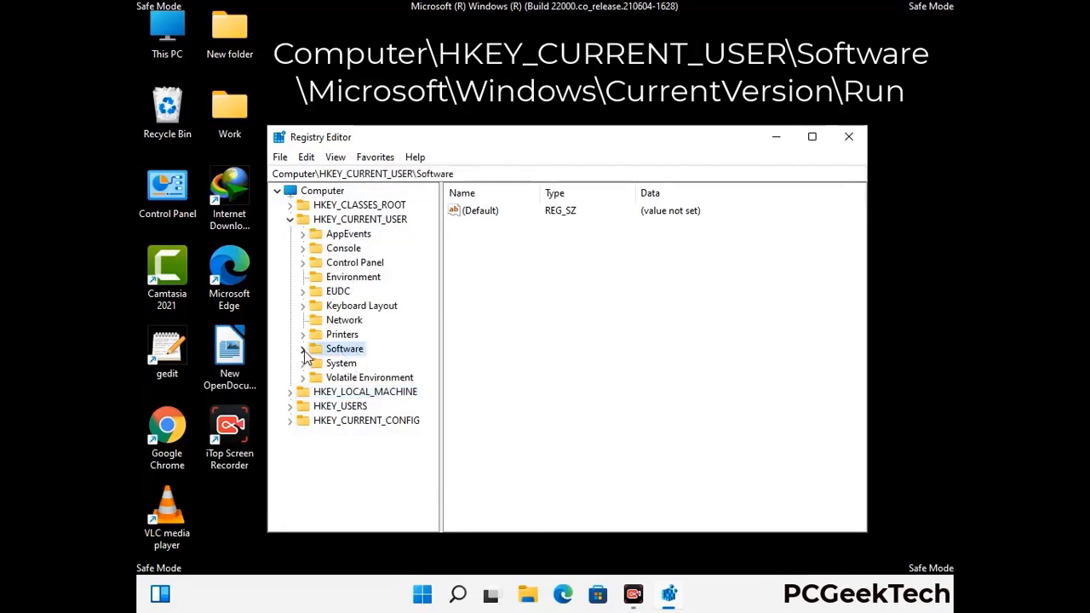
left_click(300, 350)
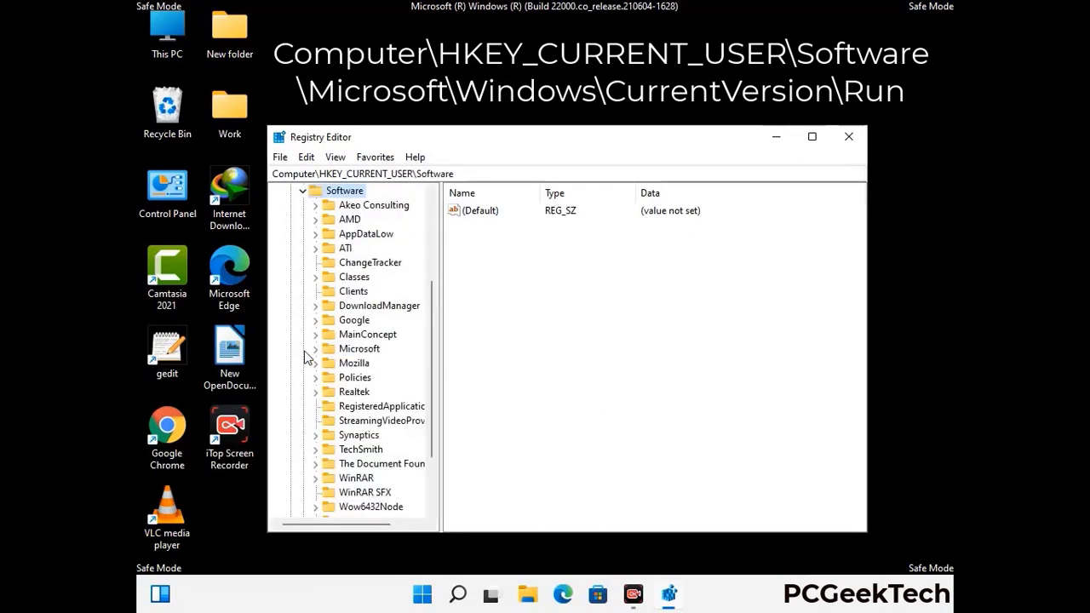
double_click(356, 350)
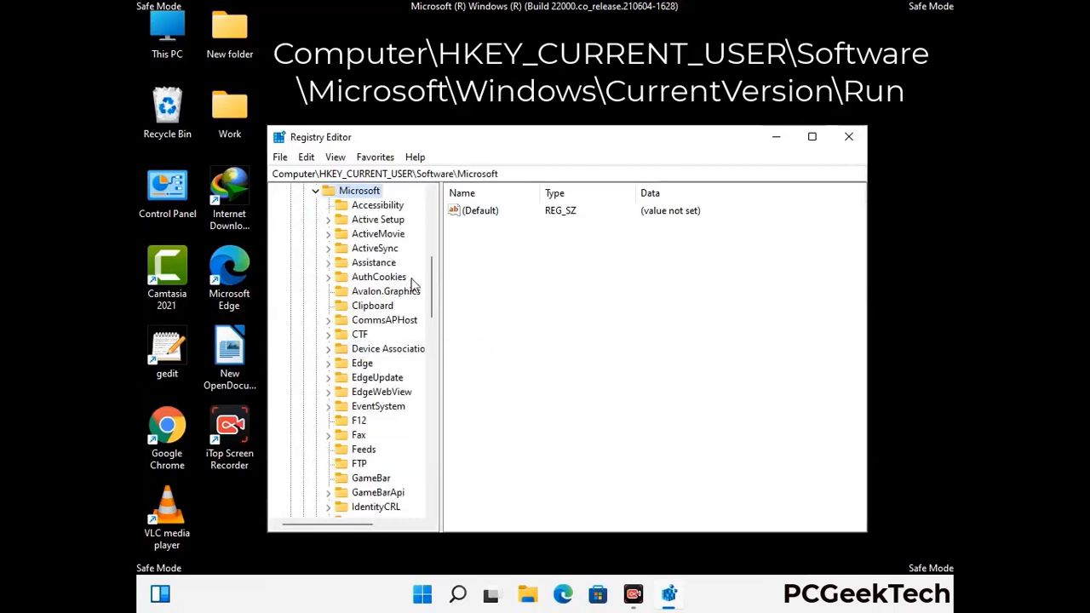
scroll(400, 332, "down", 3)
scroll(394, 372, "down", 2)
scroll(393, 373, "down", 1)
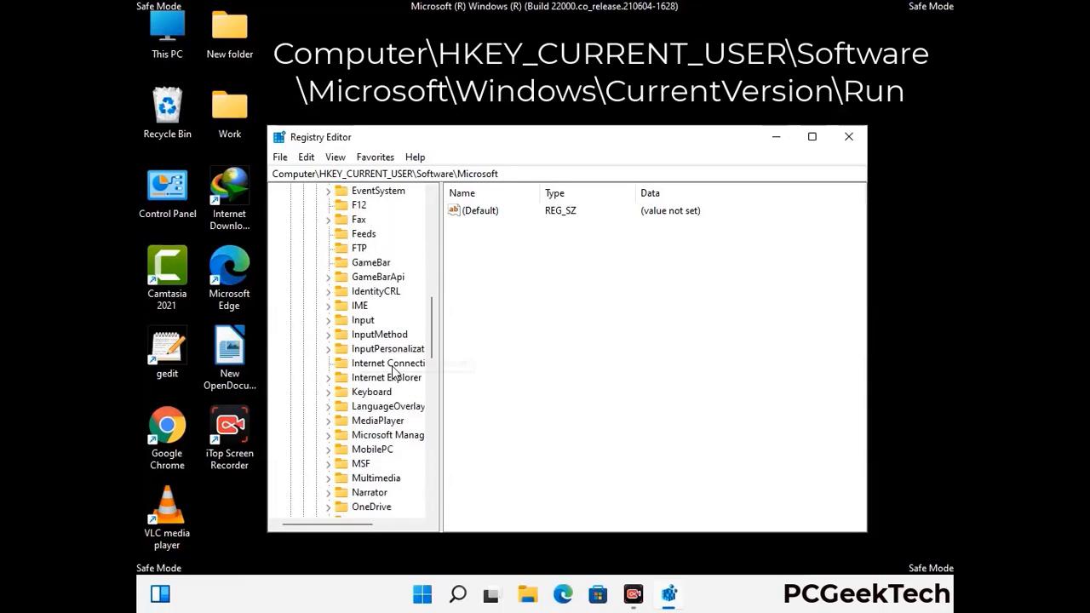
scroll(393, 372, "down", 2)
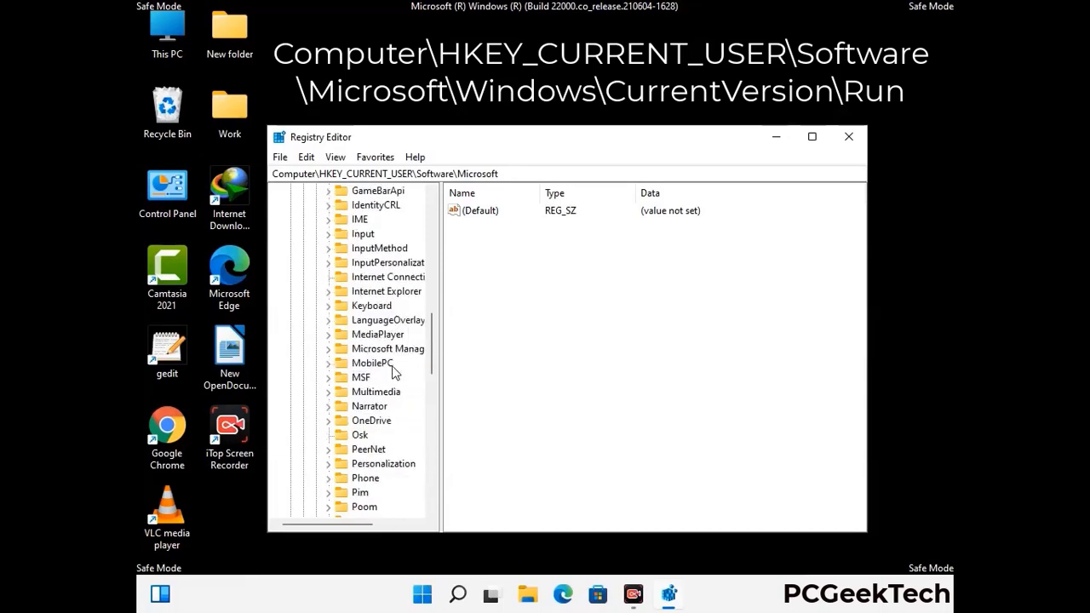
scroll(393, 373, "down", 7)
scroll(393, 373, "down", 3)
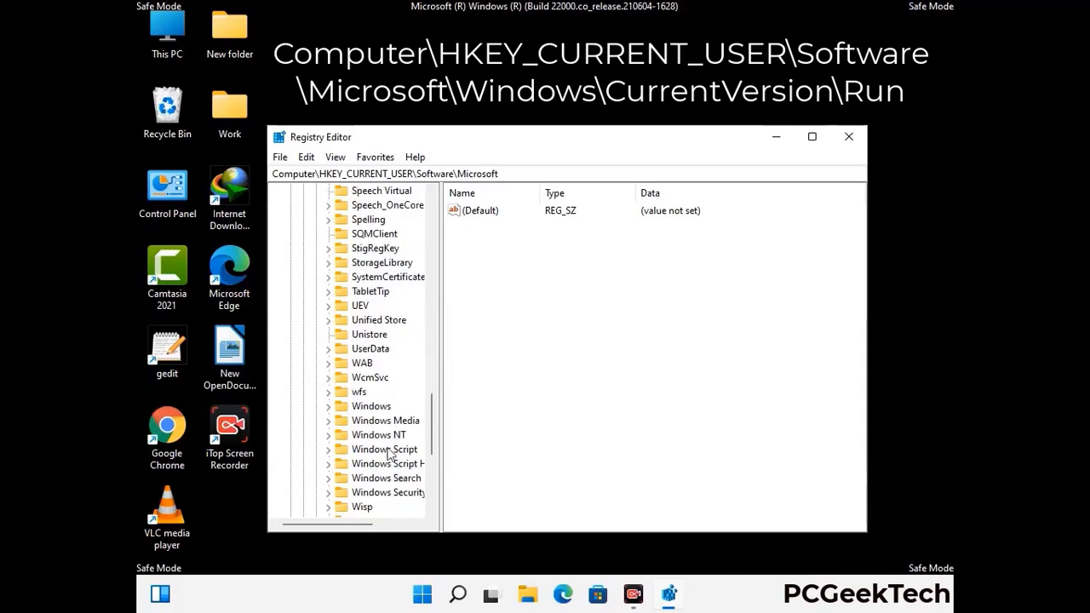
Step: Open Windows > CurrentVersion > Run to list the startup values, including ScreenRec
double_click(384, 408)
scroll(395, 401, "down", 1)
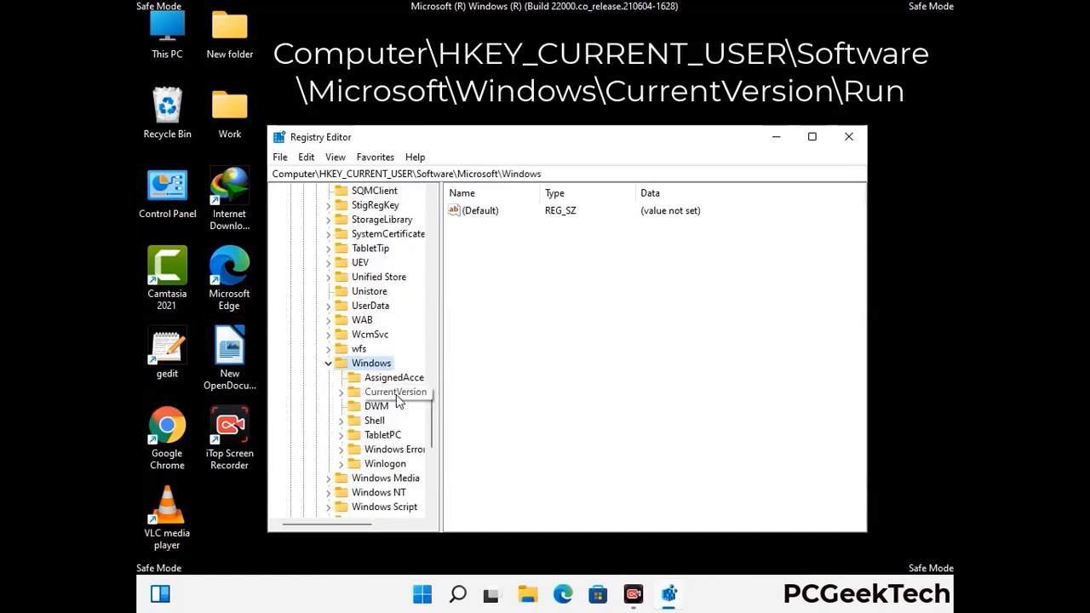
double_click(397, 394)
scroll(391, 375, "down", 5)
scroll(391, 371, "down", 1)
scroll(390, 371, "down", 3)
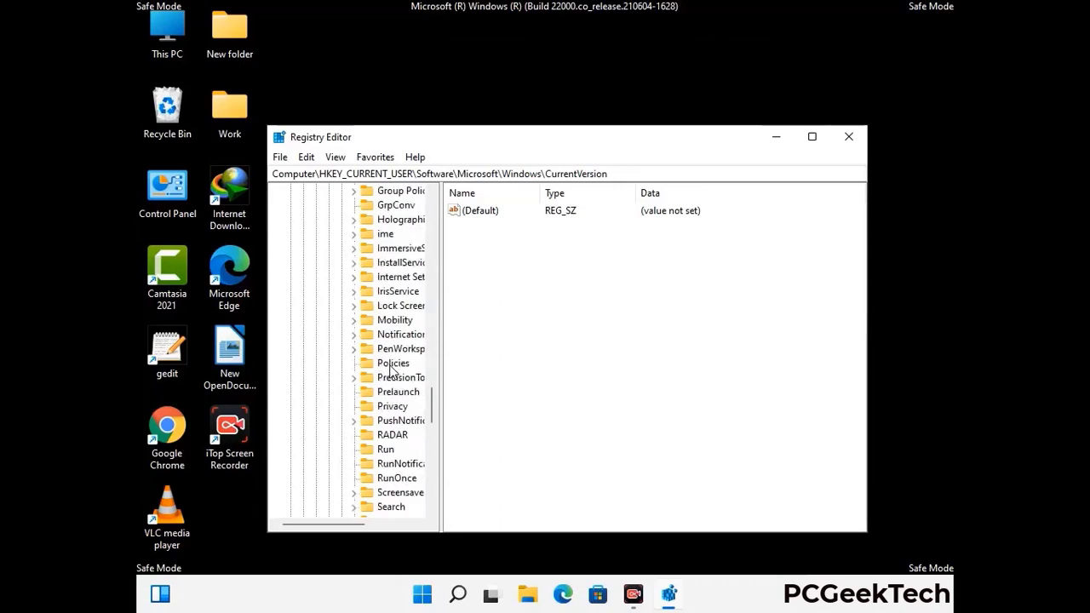
scroll(390, 372, "down", 1)
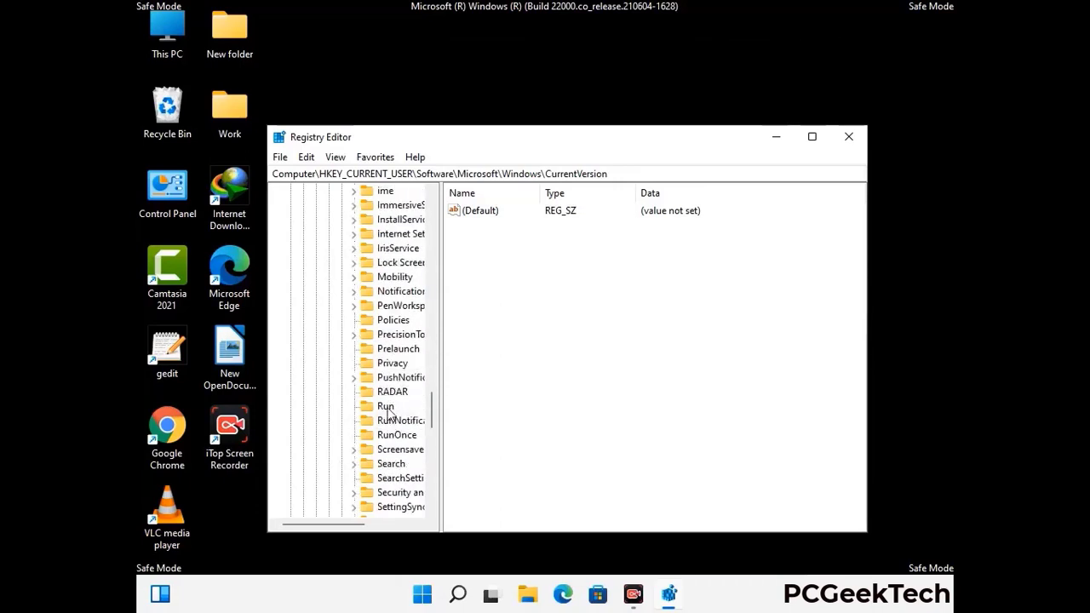
left_click(385, 407)
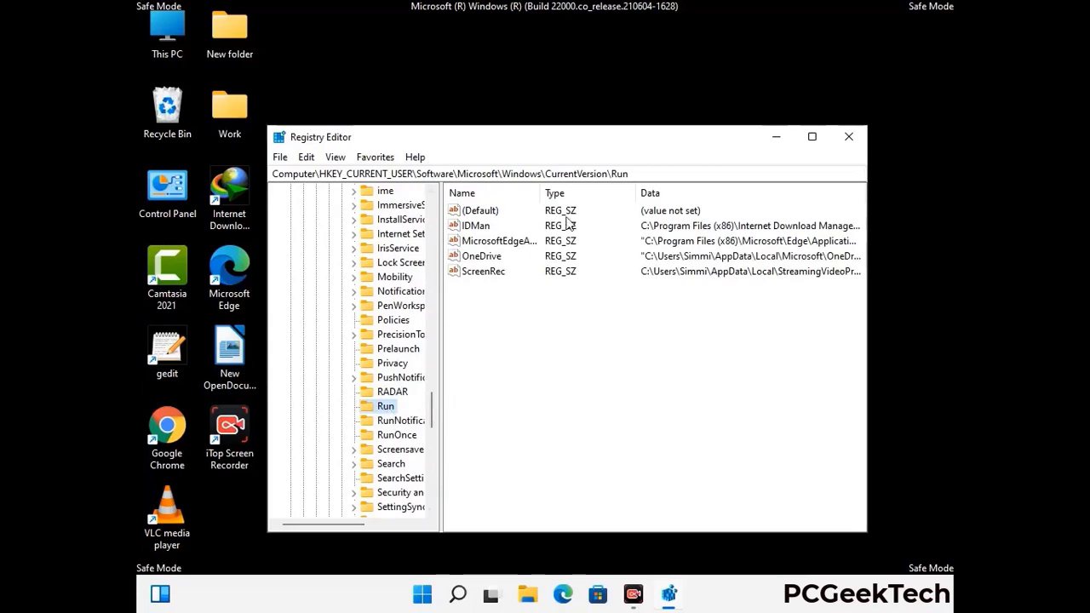
Step: Delete the ScreenRec value from the Run key, keeping IDMan, MicrosoftEdgeAutoLaunch and OneDrive
left_click(481, 272)
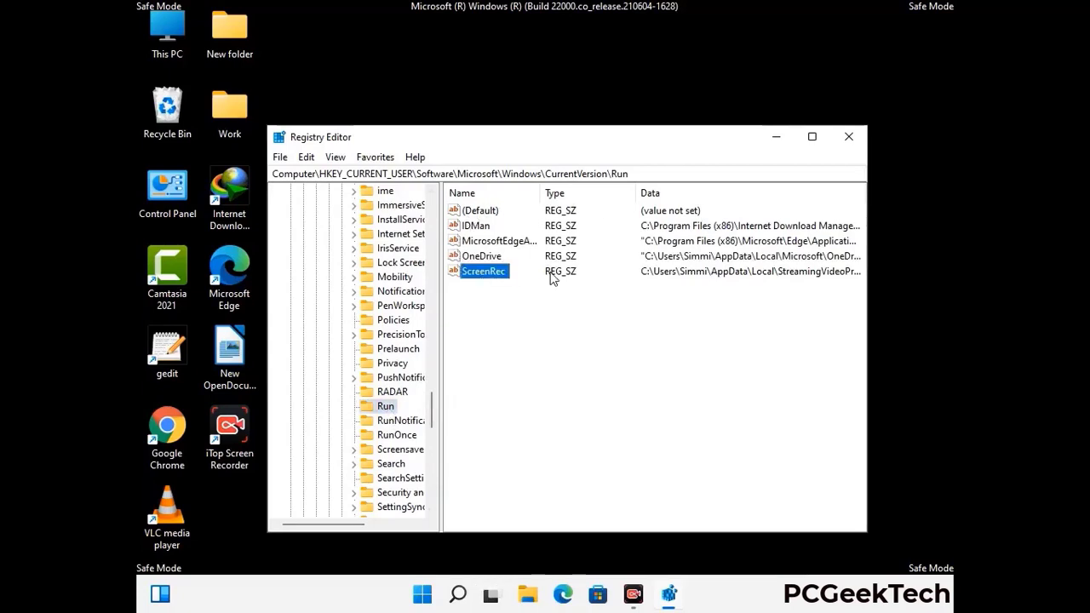
left_click(494, 274)
right_click(493, 276)
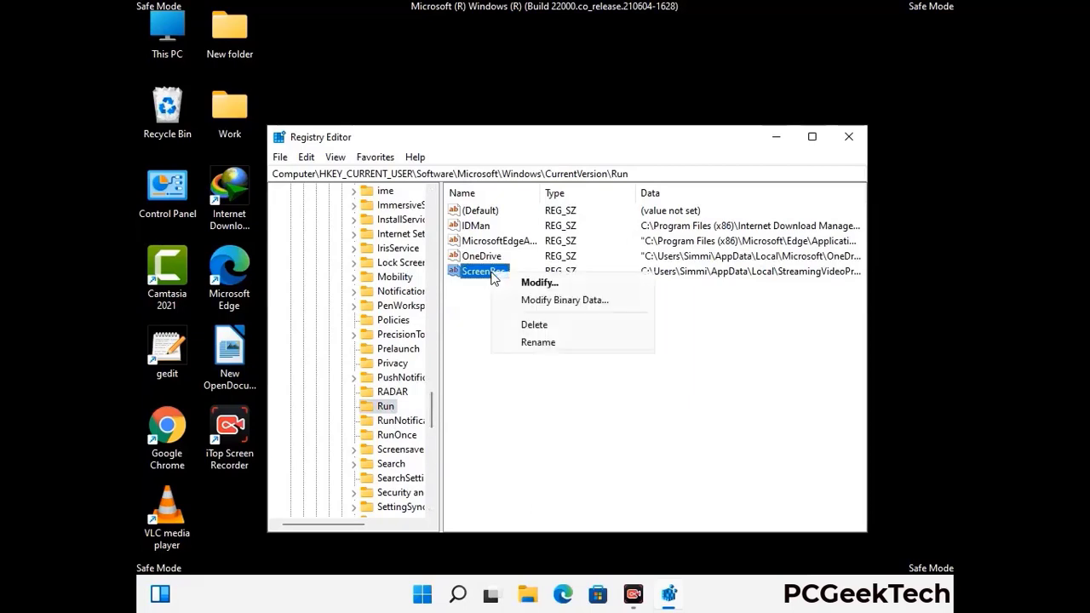
left_click(523, 325)
left_click(666, 297)
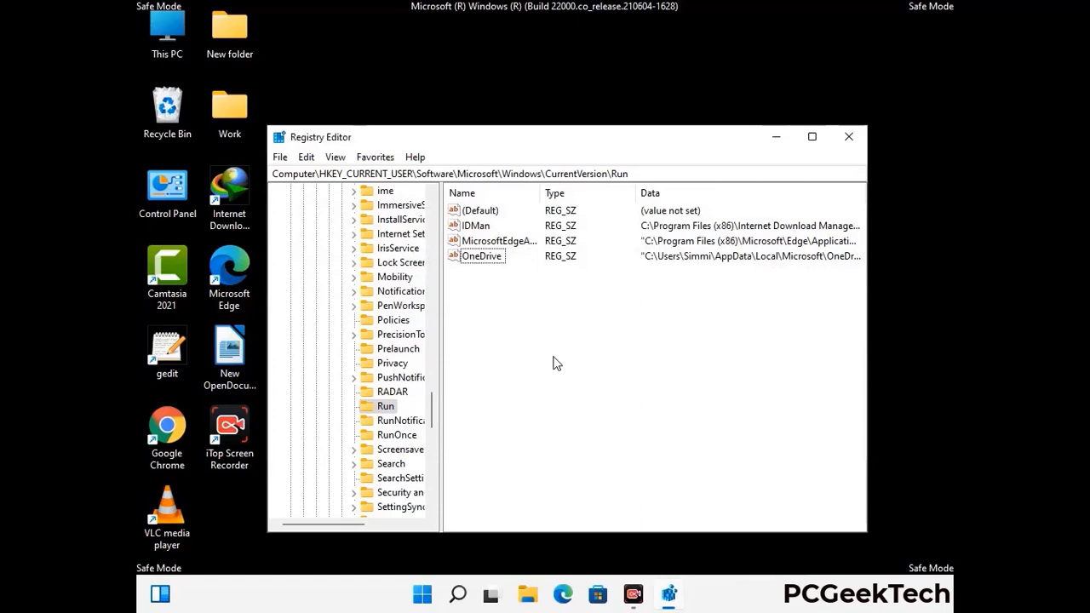
Step: Search the registry for 'Virus Name', cancel the running search, then close Registry Editor
key("ctrl+f")
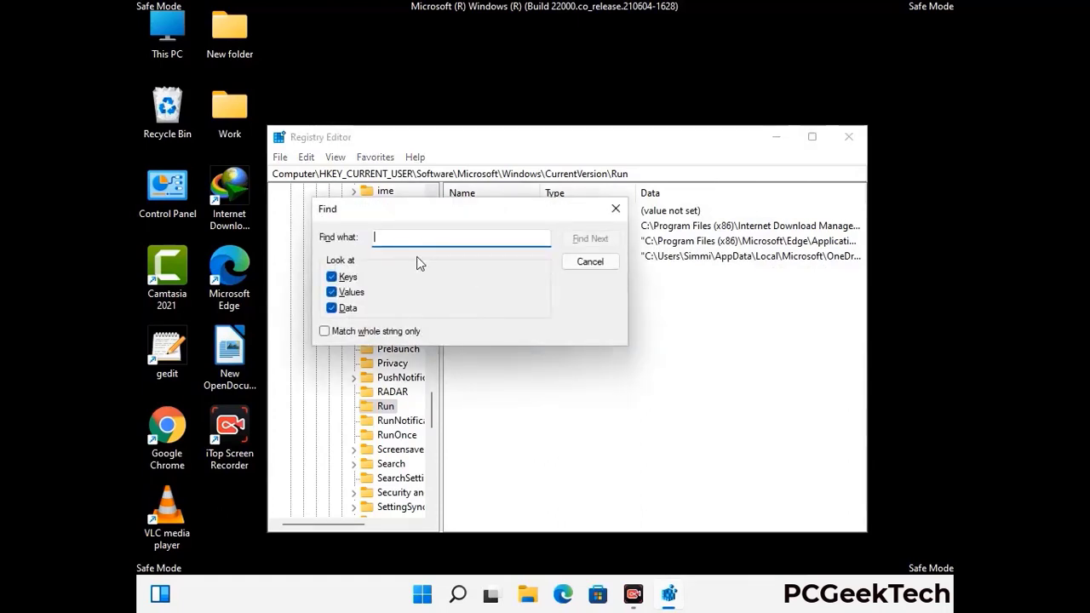
type("Virus Name")
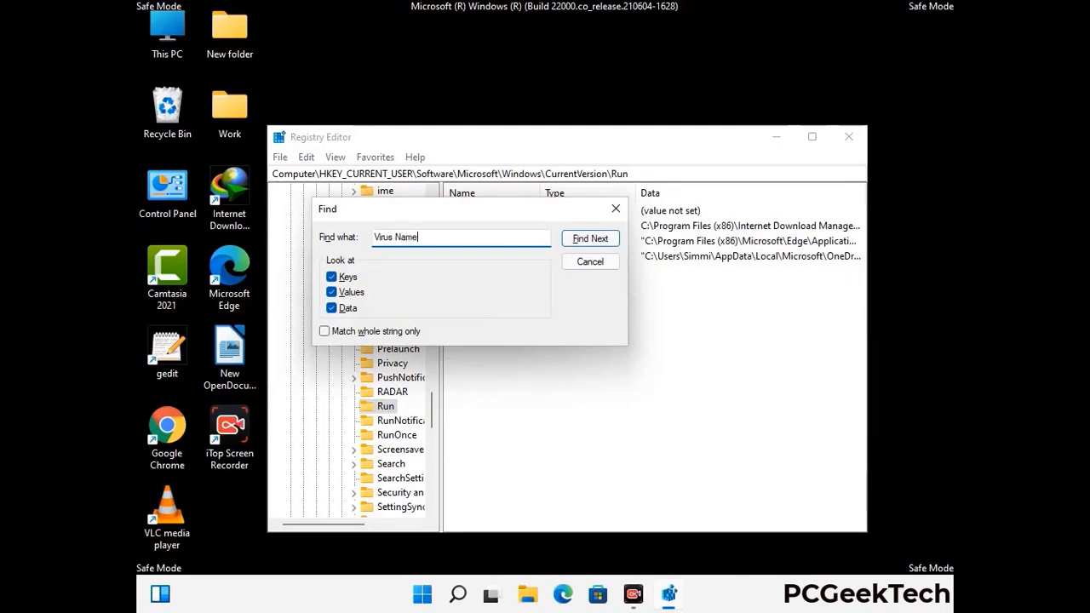
left_click(578, 242)
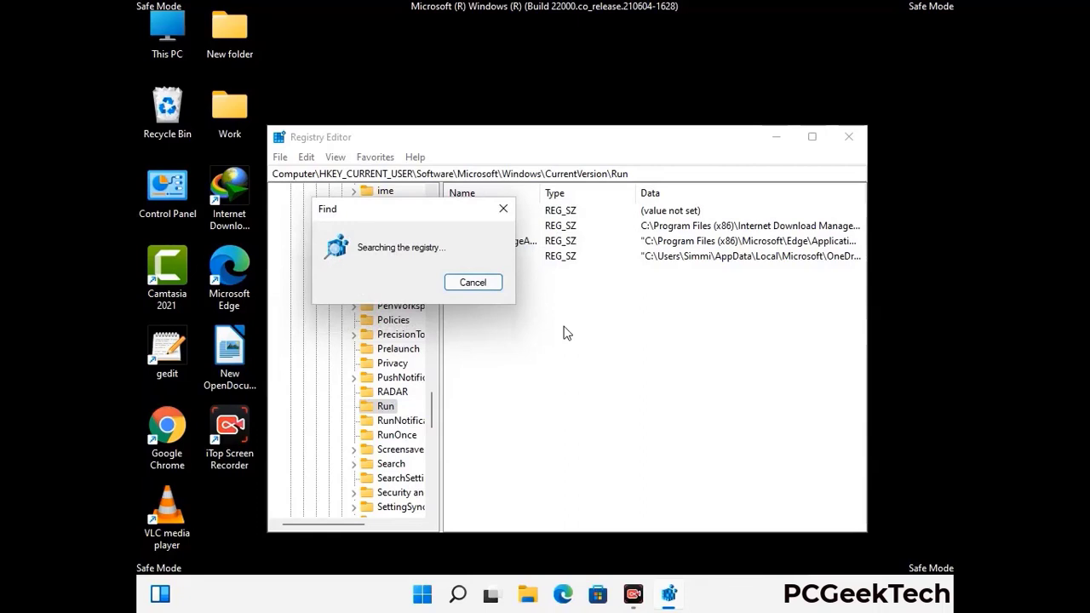
left_click(510, 210)
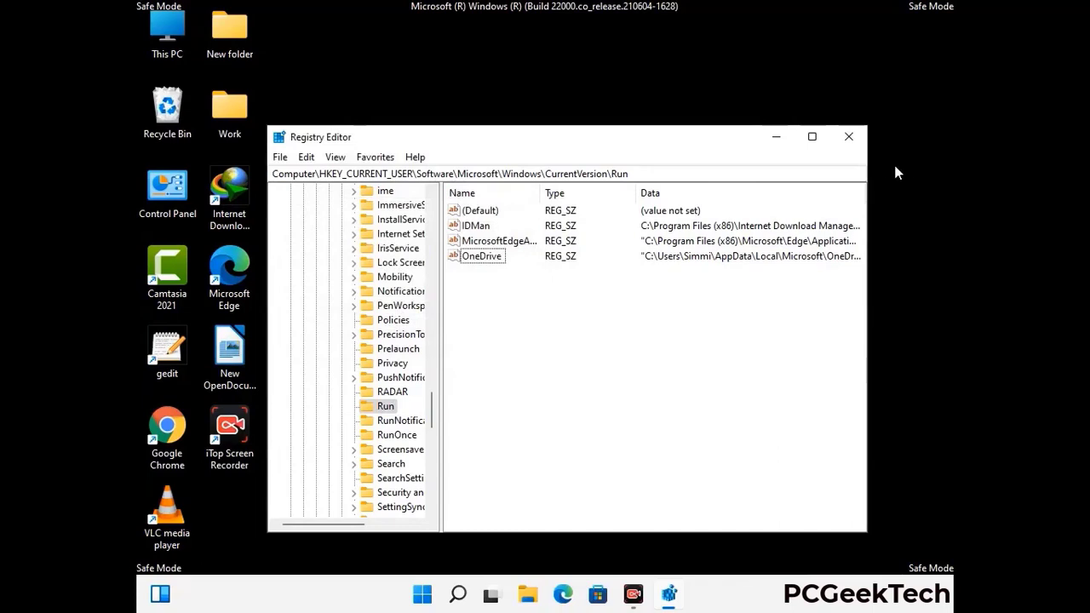
left_click(850, 137)
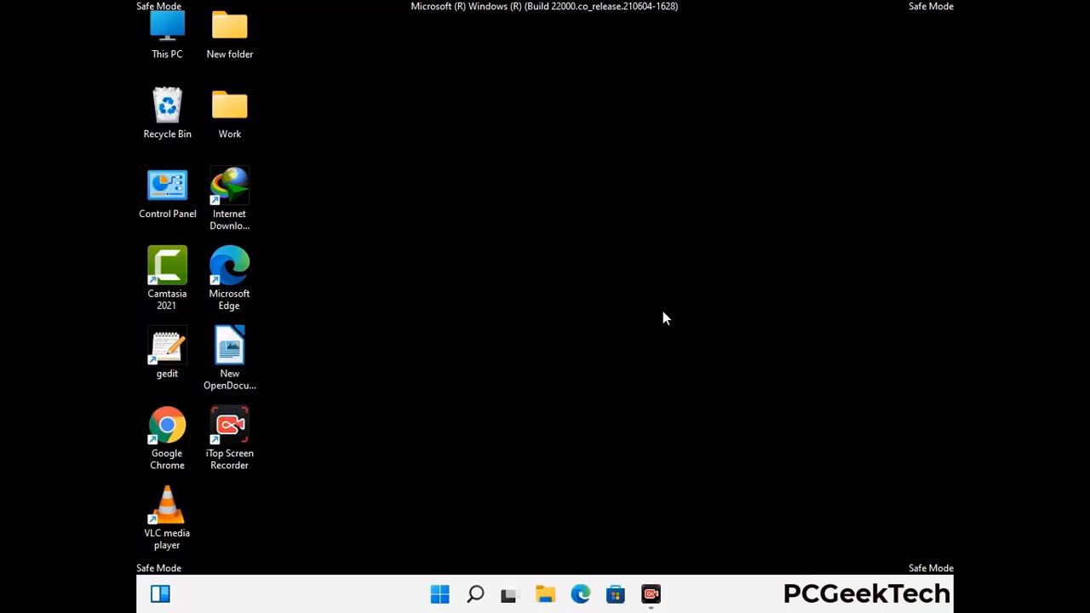
Step: Launch msconfig from the Run prompt and untick Safe boot on the Boot tab
key("super+r")
left_click_drag(317, 395, 557, 167)
type("ms")
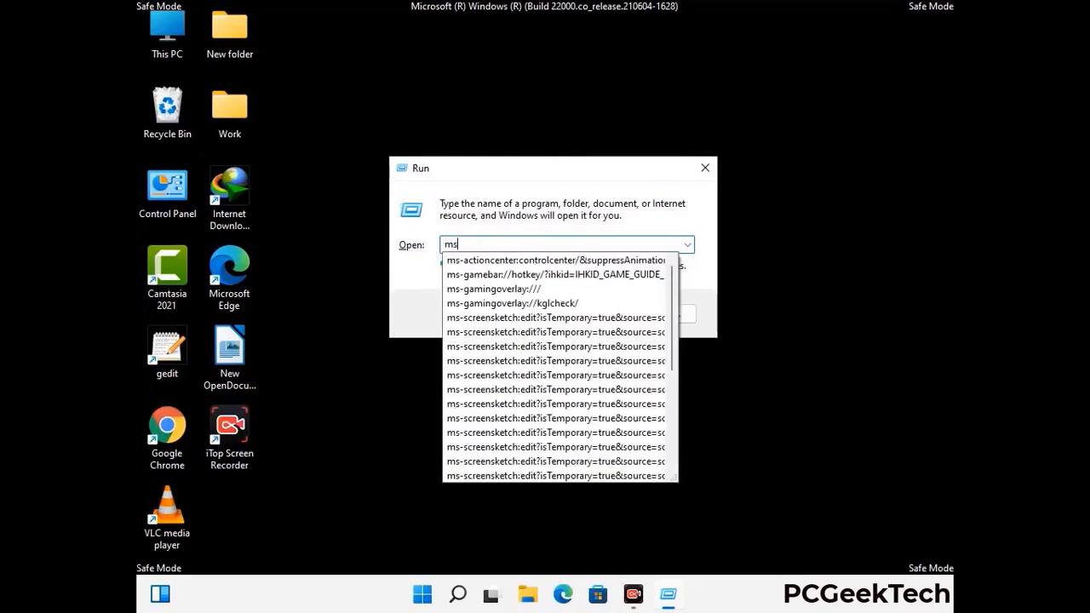
type("config")
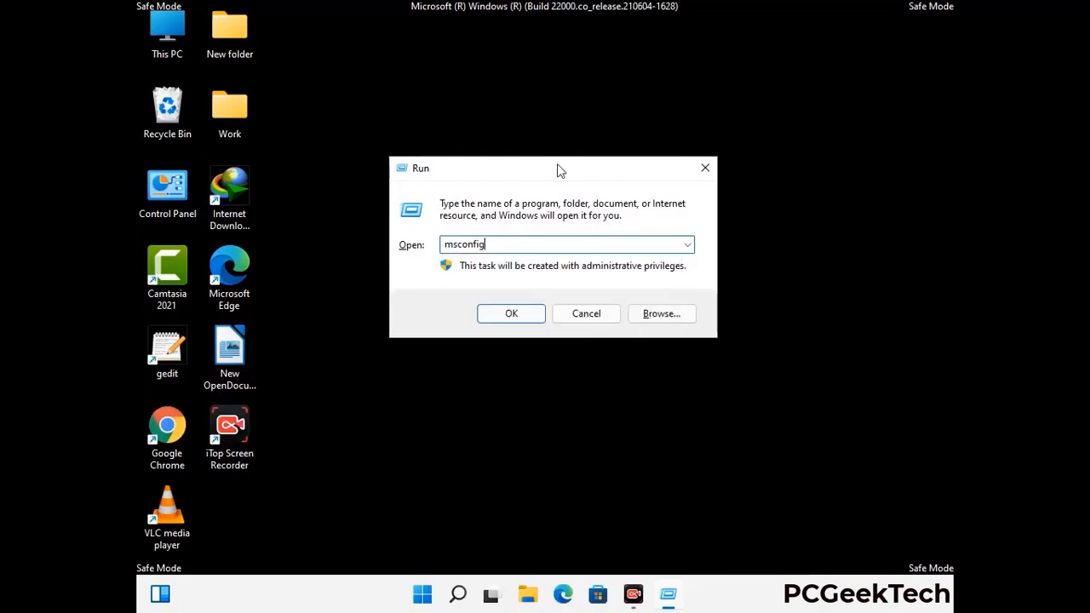
left_click(504, 313)
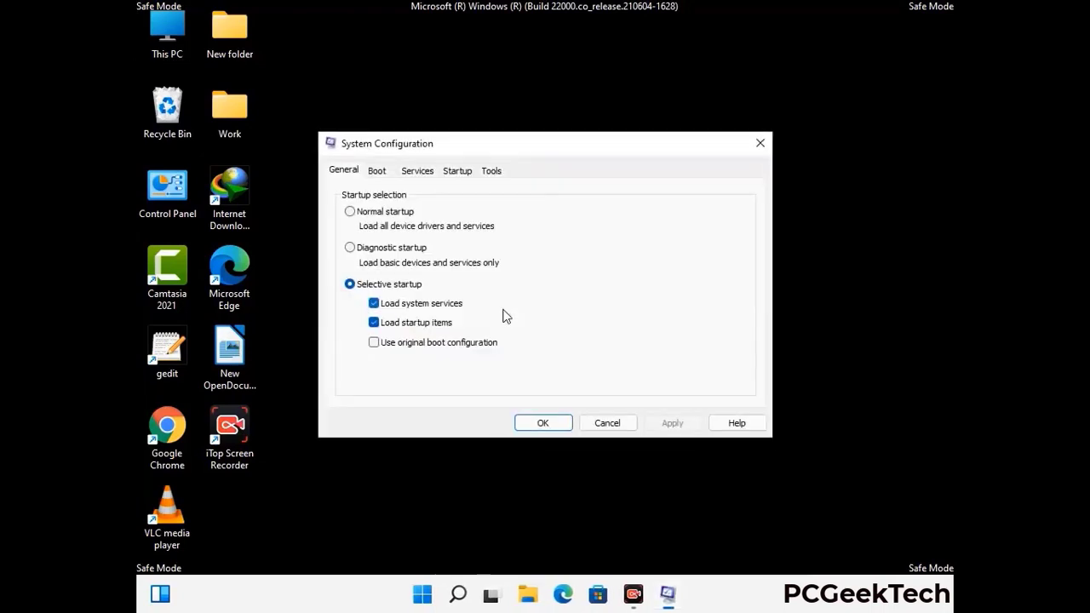
left_click(377, 170)
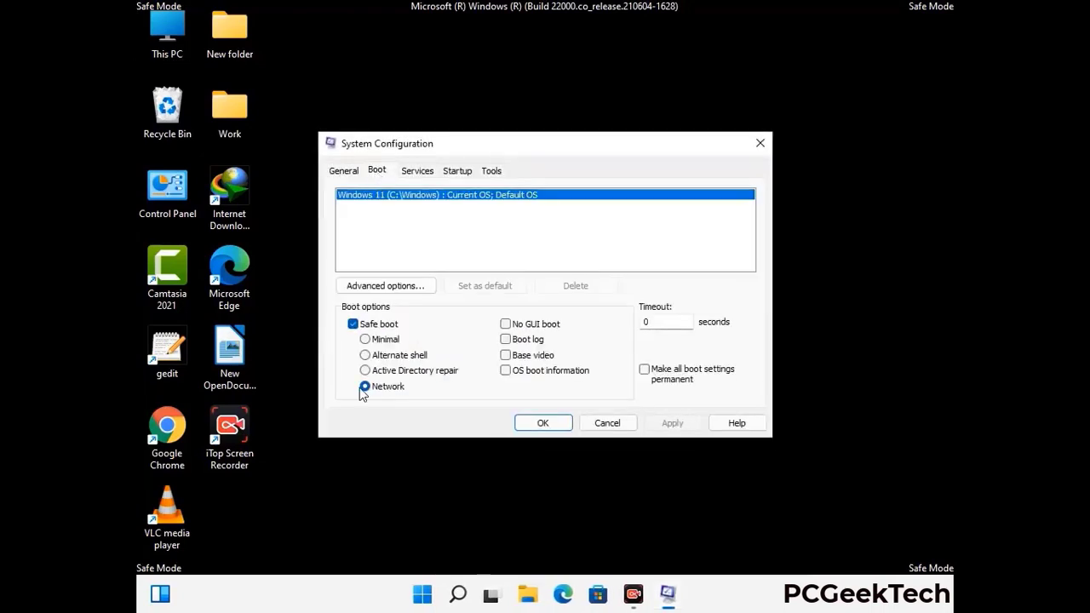
left_click(353, 325)
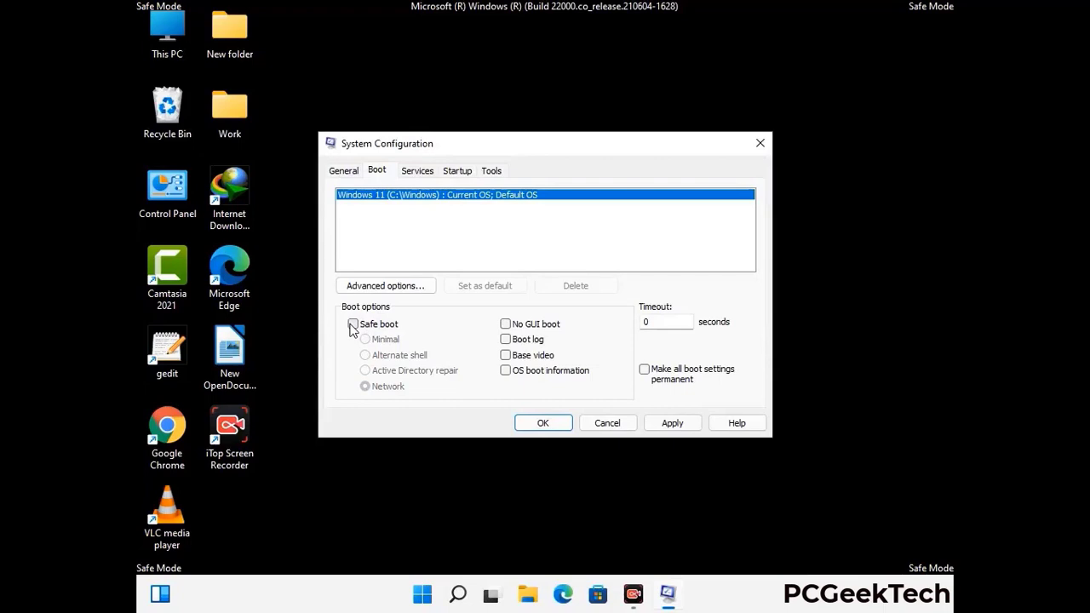